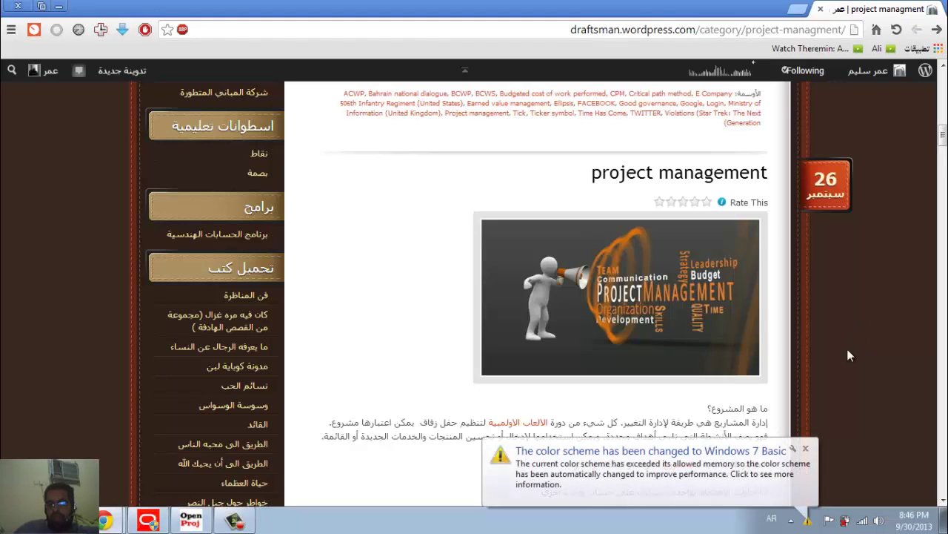
Step: Dismiss the color scheme notification and look through the project management article on the blog
click(806, 448)
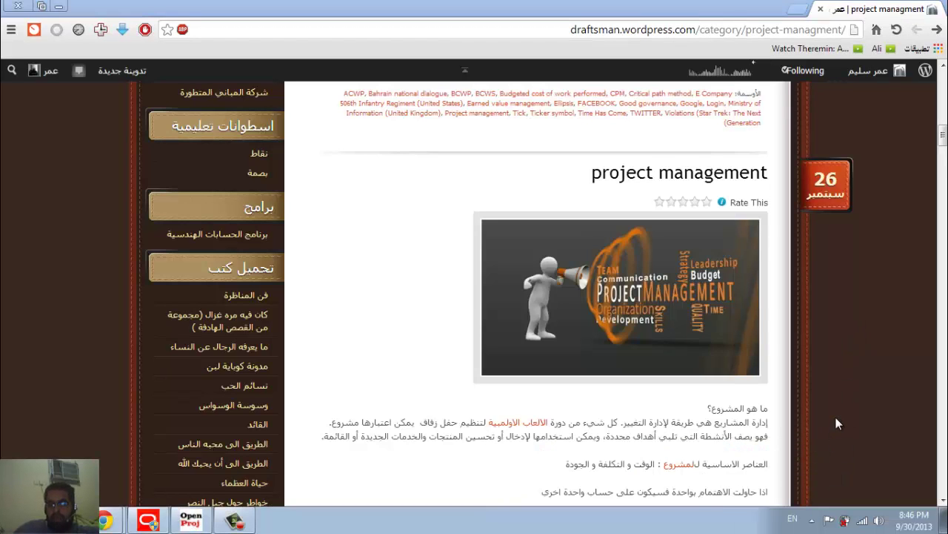
scroll(836, 423, down, 2)
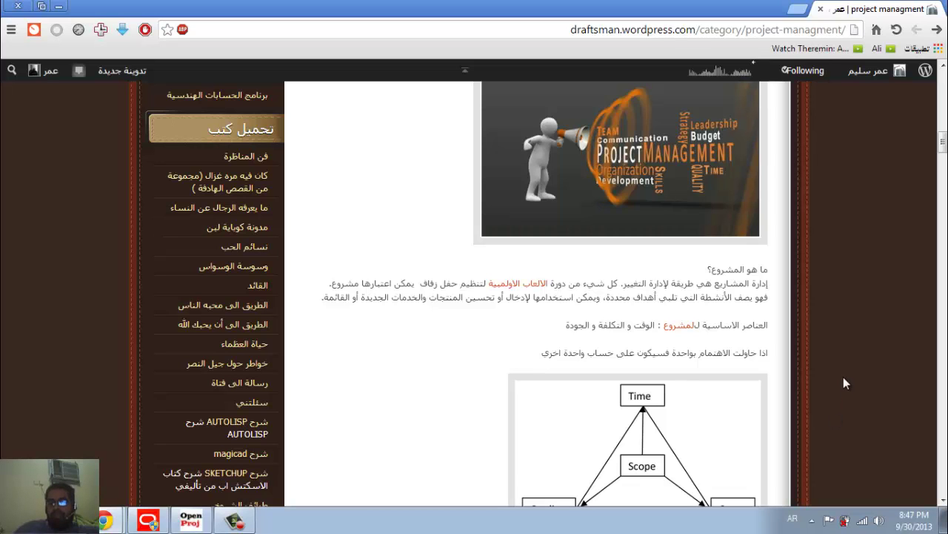
scroll(844, 372, down, 2)
scroll(843, 372, up, 3)
scroll(843, 372, down, 2)
scroll(301, 454, up, 3)
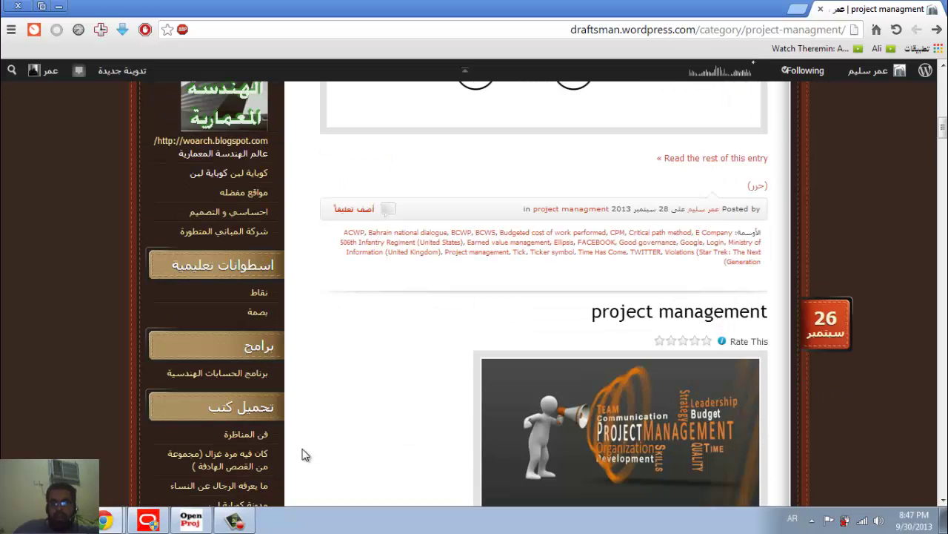
Step: Switch to OpenProj to view its resource, network and Gantt views, and return to Primavera P6
click(149, 520)
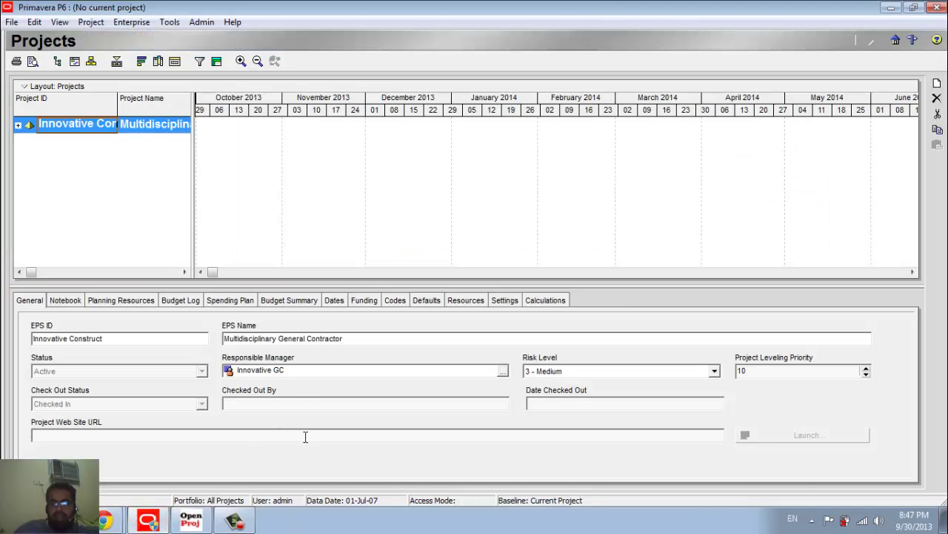
click(191, 523)
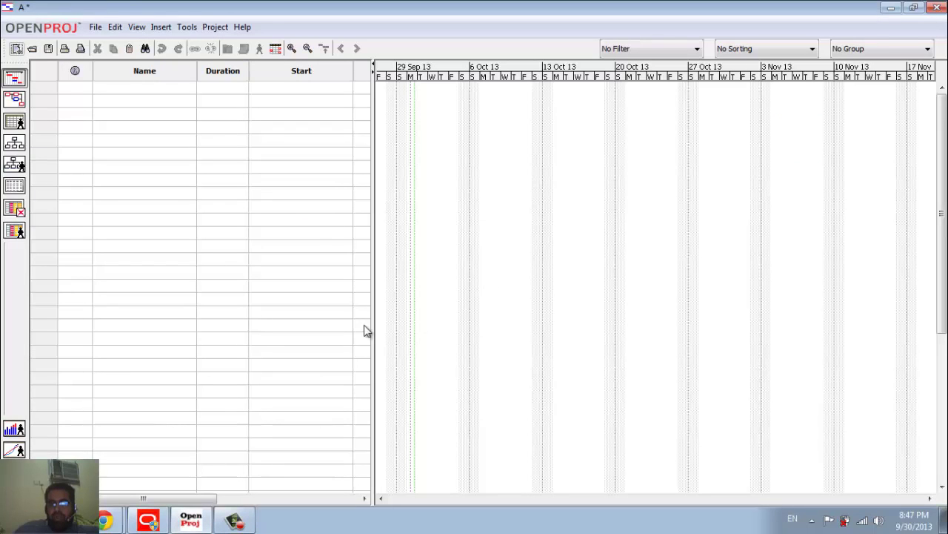
click(14, 121)
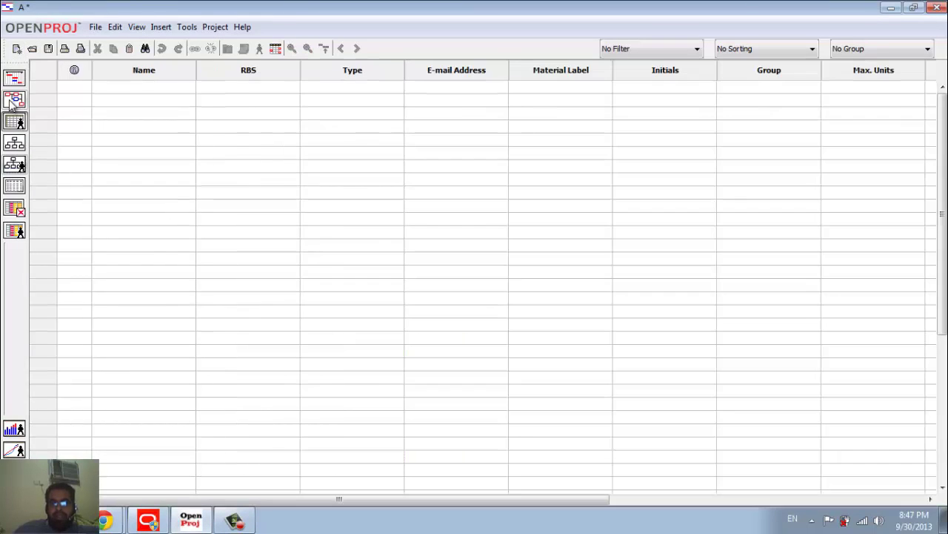
click(14, 99)
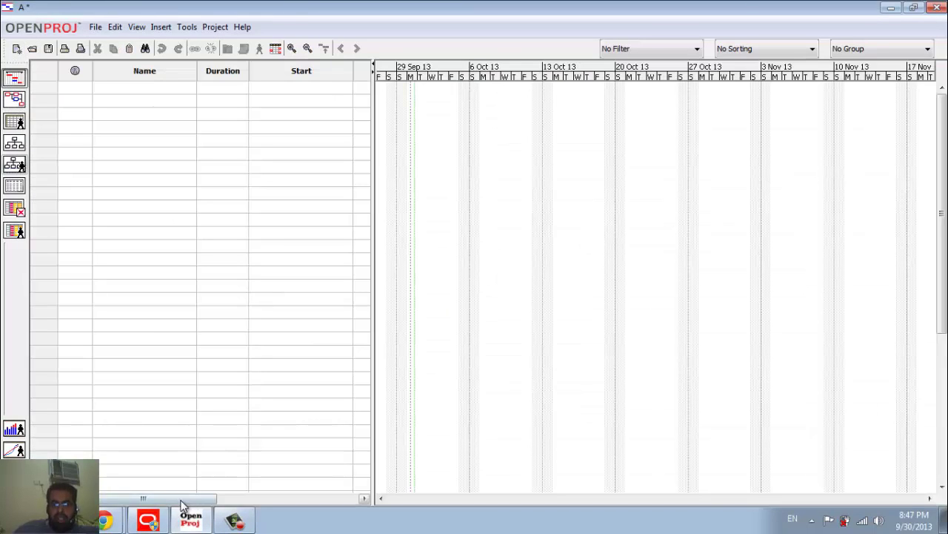
click(148, 519)
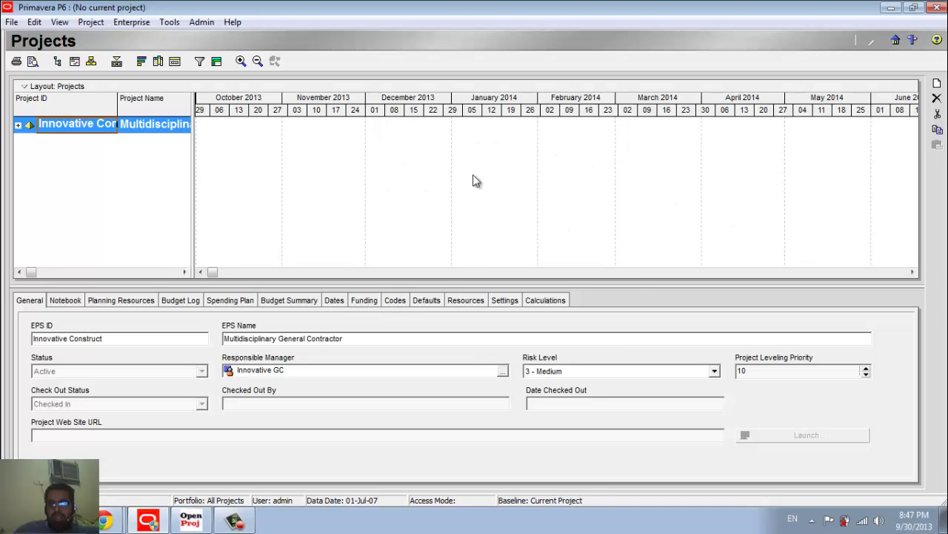
Step: Show the navigation bar button text, the directory and the command bar button text in the Projects window
right_click(939, 178)
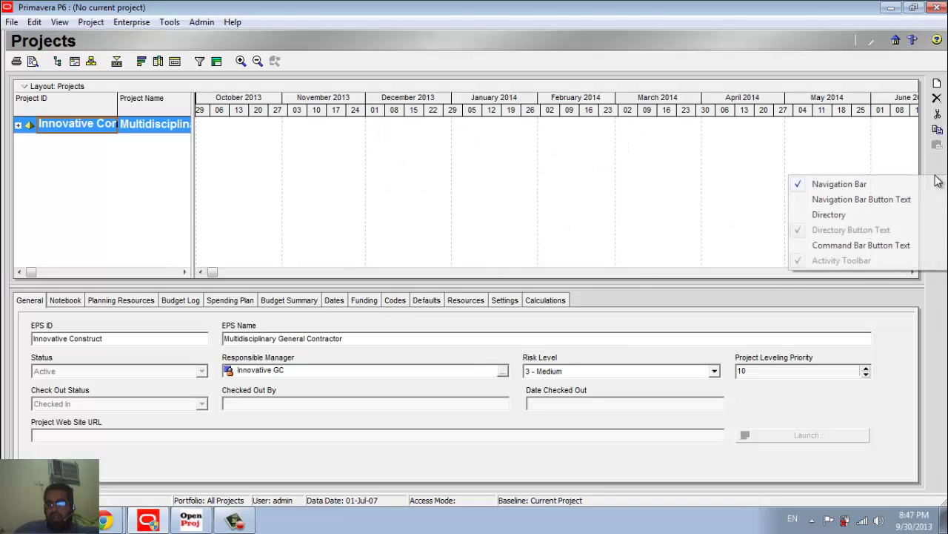
click(875, 200)
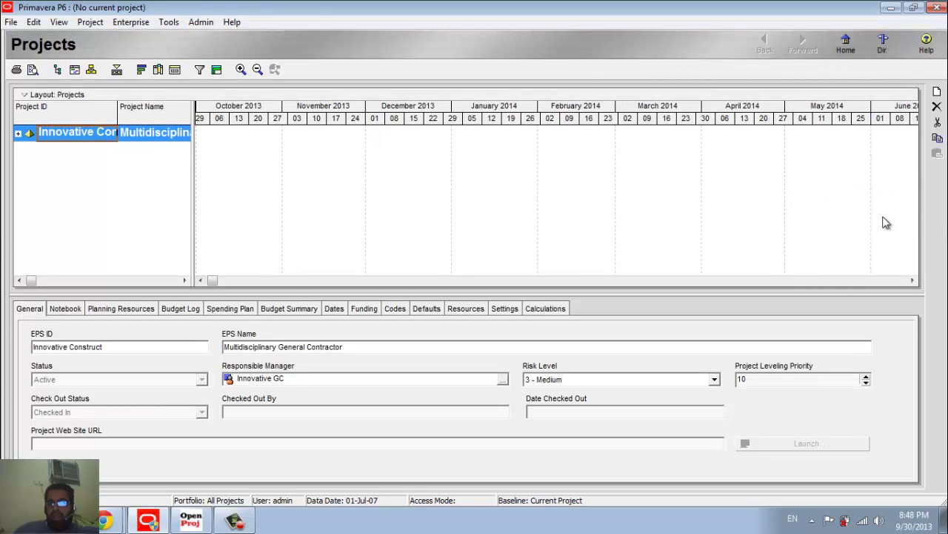
right_click(939, 205)
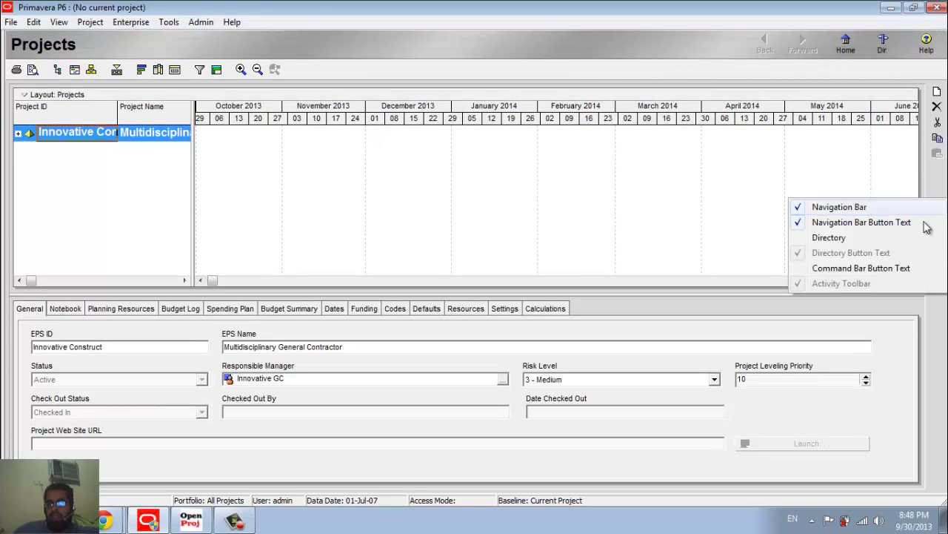
click(828, 238)
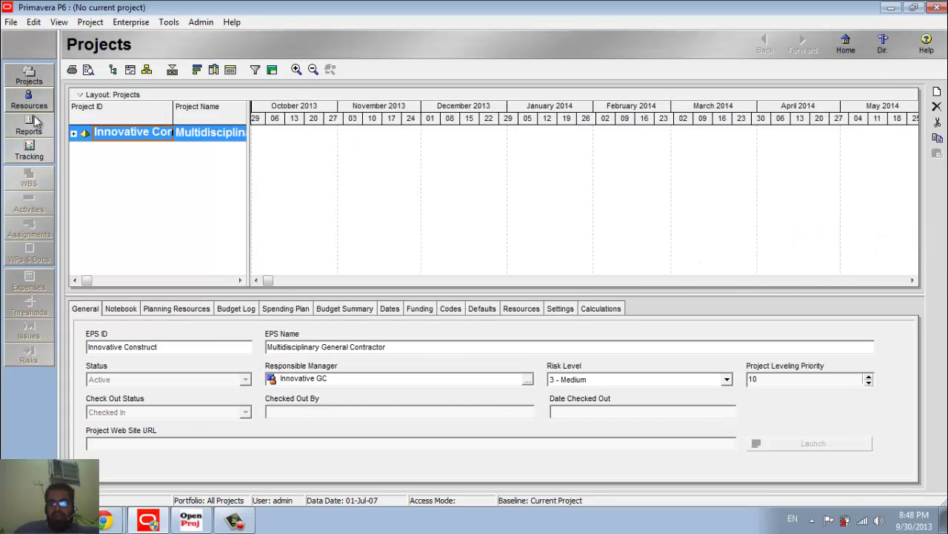
right_click(935, 239)
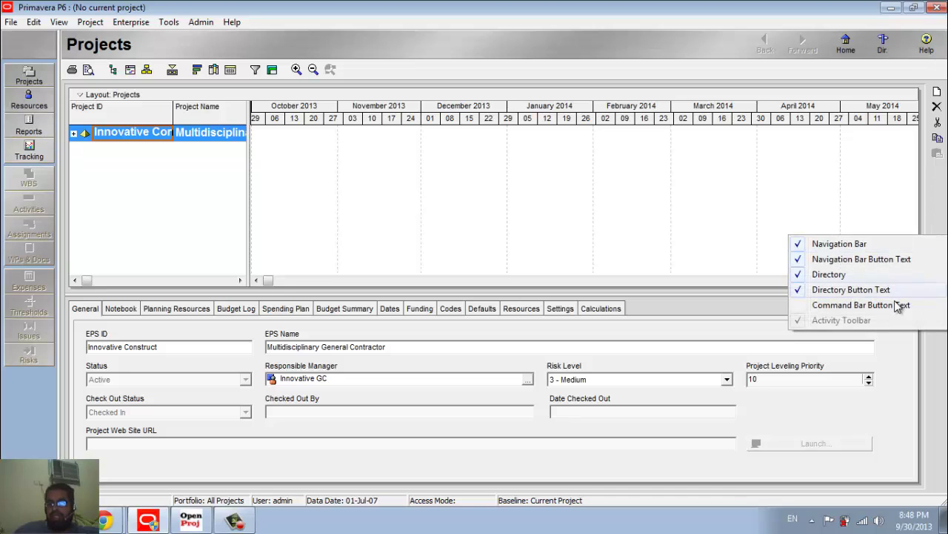
click(850, 309)
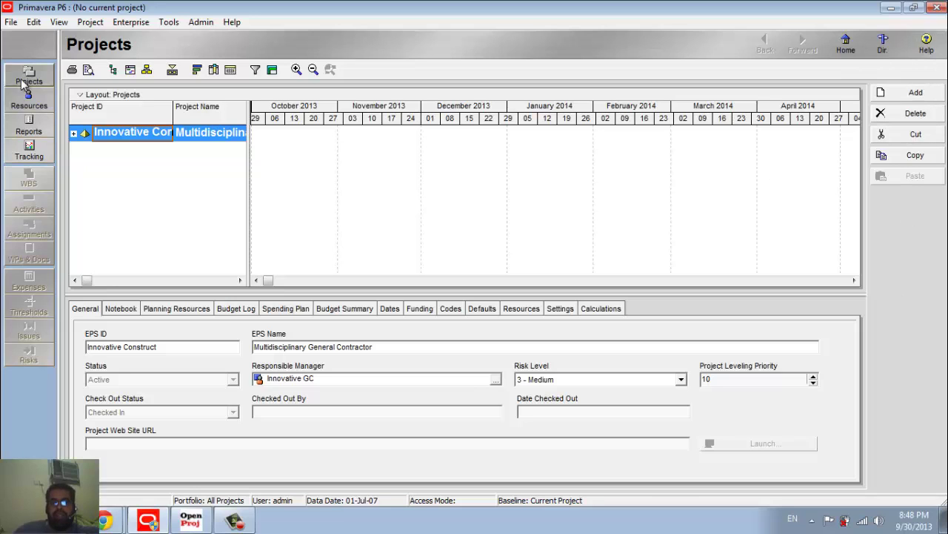
Step: Start a new project under the Multidisciplinary General Contractor EPS, keep the ID NEWPROJ and name it BIM
right_click(86, 158)
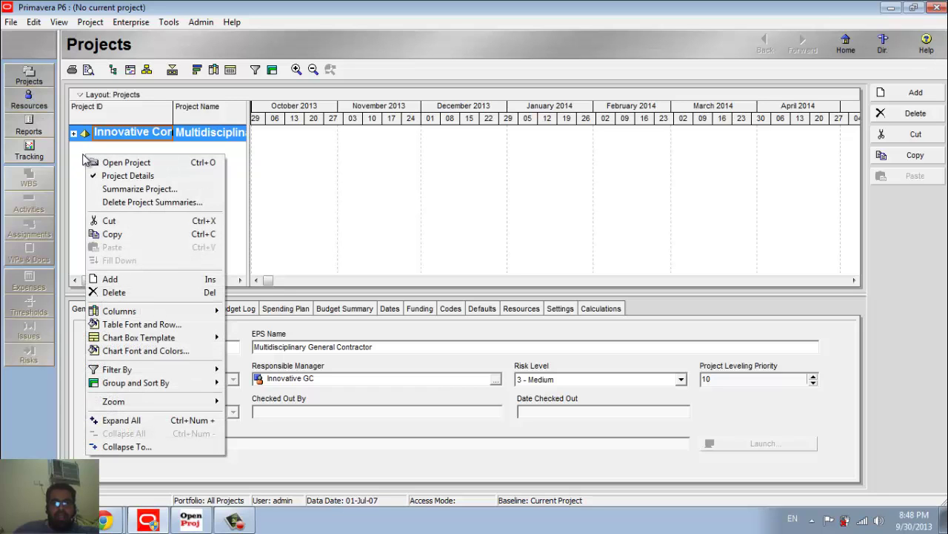
click(23, 81)
right_click(102, 169)
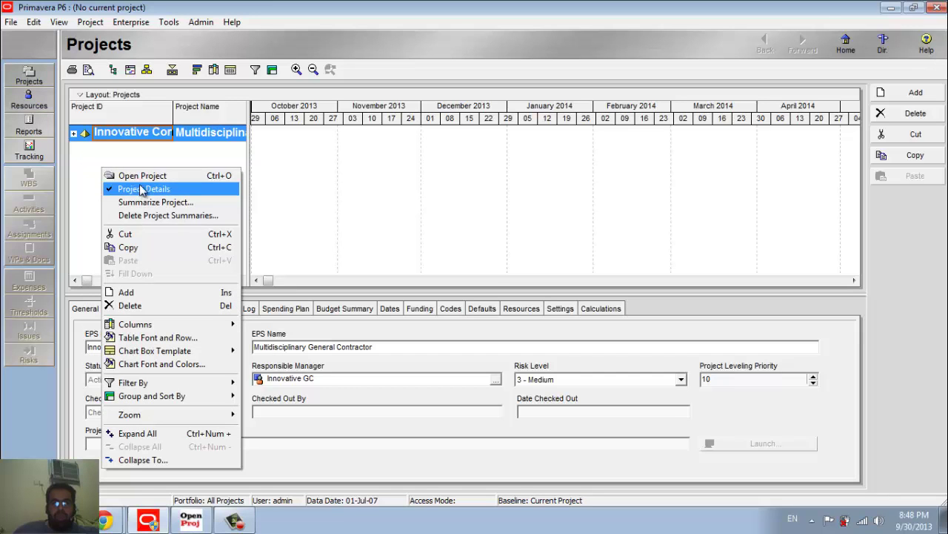
click(166, 292)
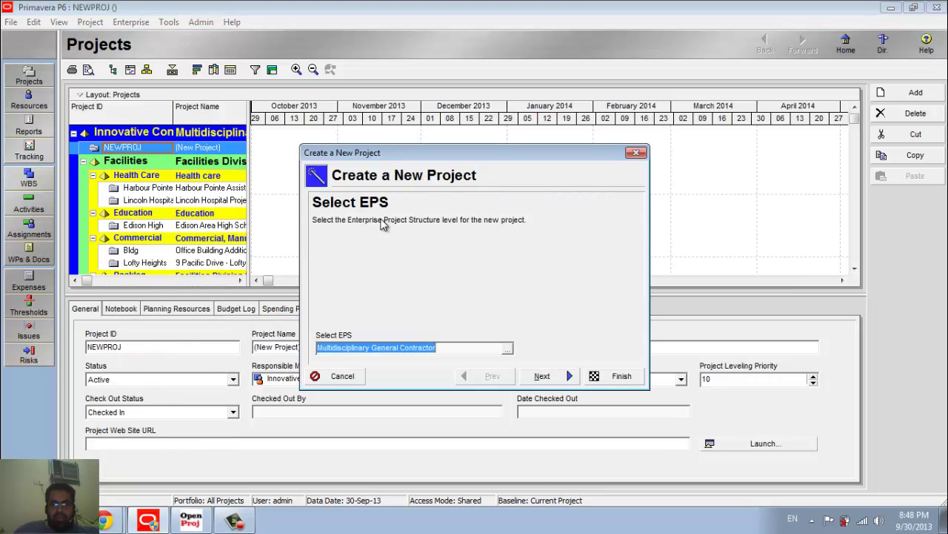
click(541, 377)
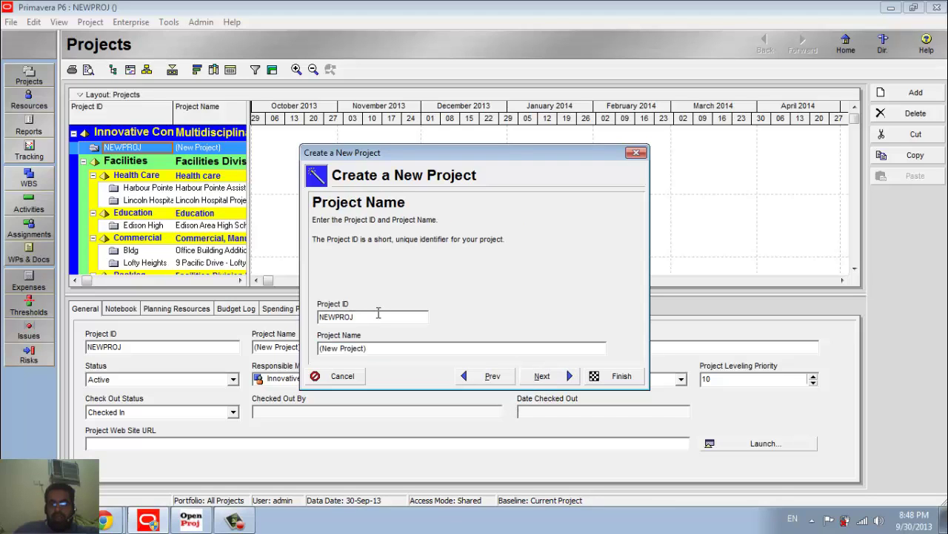
drag(377, 349, 318, 347)
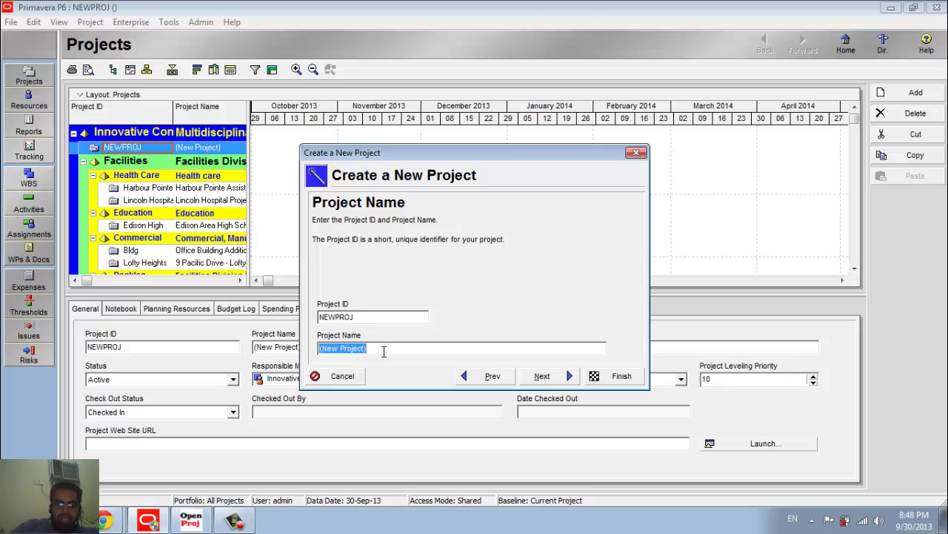
text(Bl)
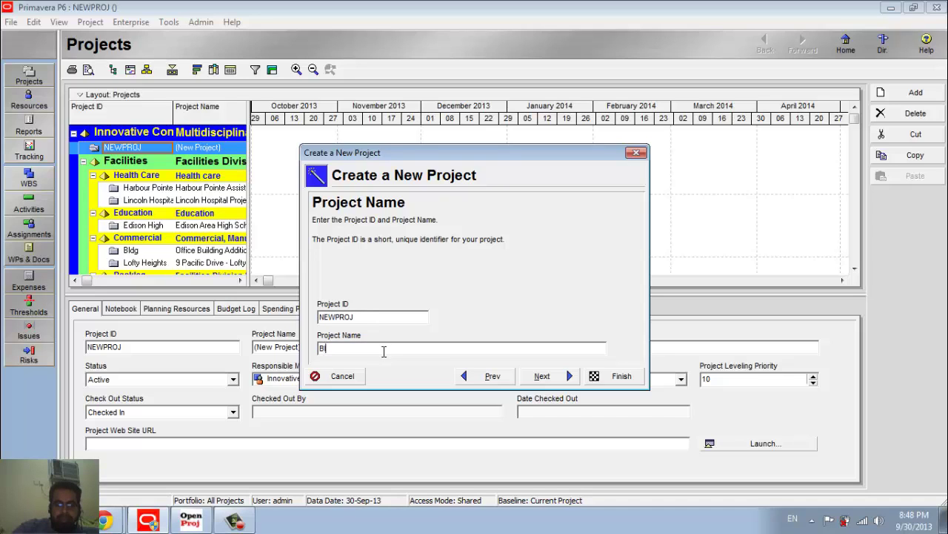
click(542, 376)
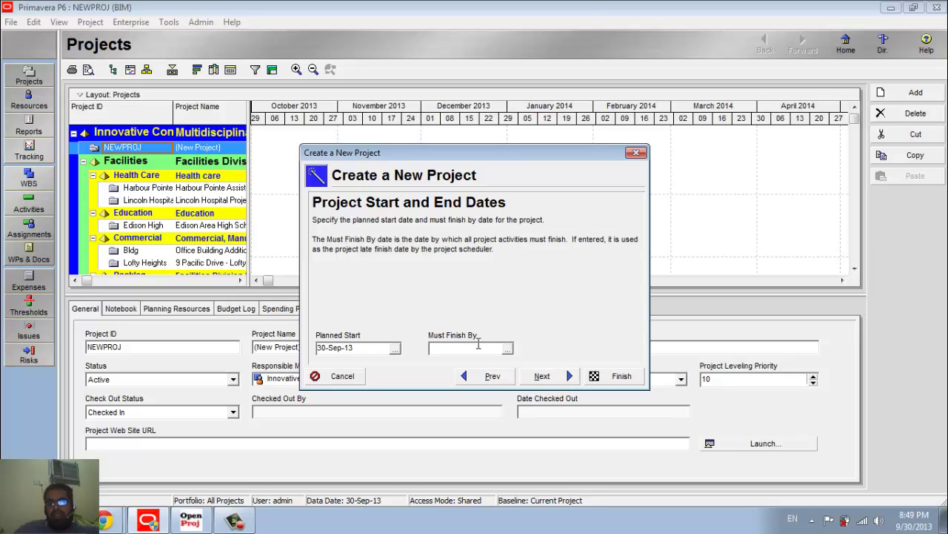
Step: Accept the 30-Sep-13 planned start, Innovative GC as responsible manager and the Price / Unit rate type, and finish creating the project
click(560, 378)
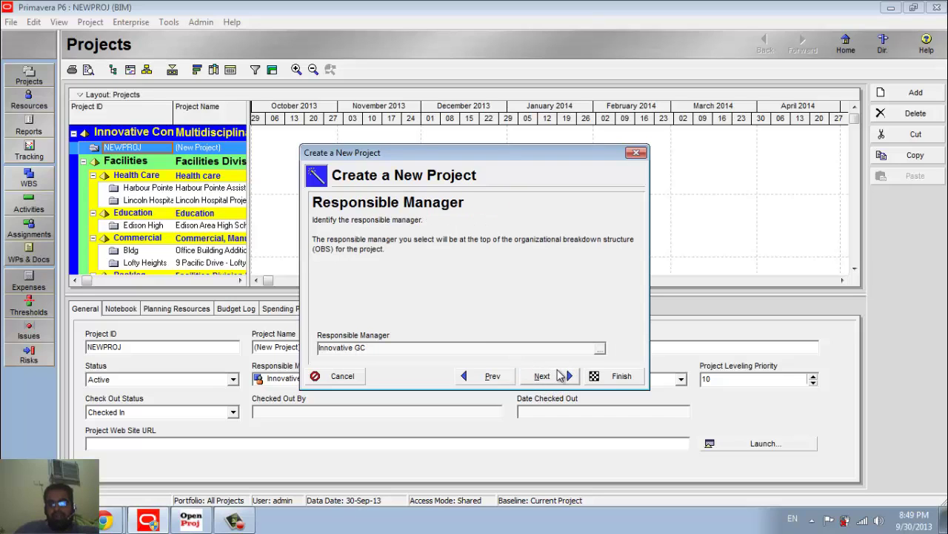
click(559, 377)
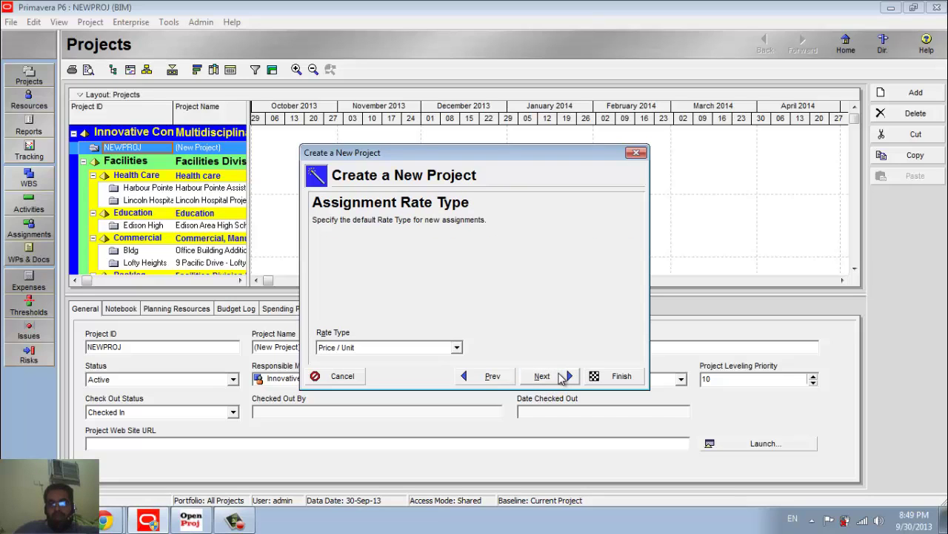
click(561, 378)
click(561, 378)
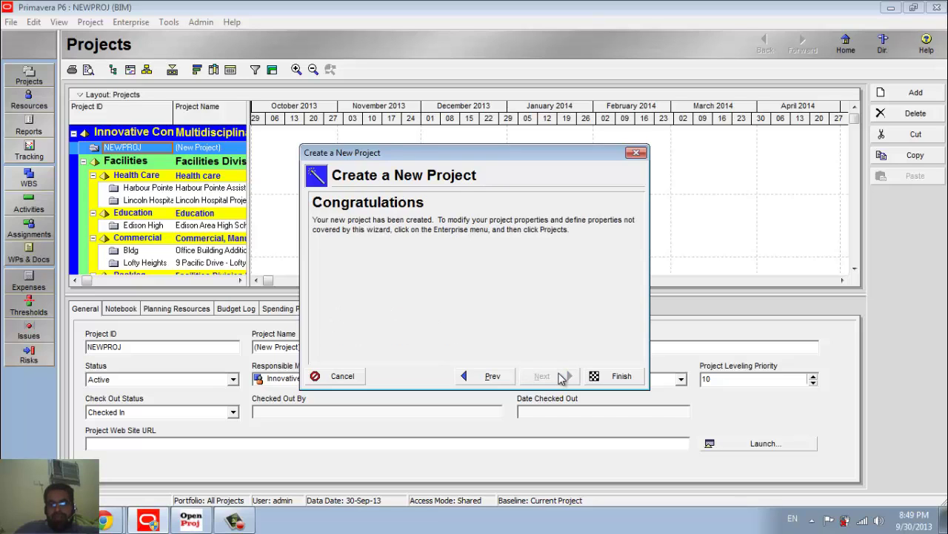
click(615, 377)
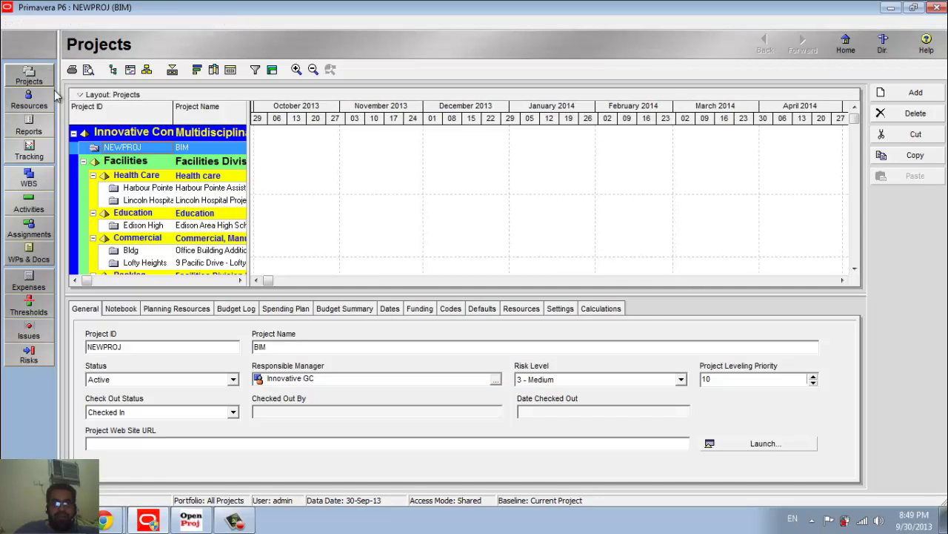
Step: Collapse the Facilities group in the project list and open the BIM project's activities
double_click(86, 161)
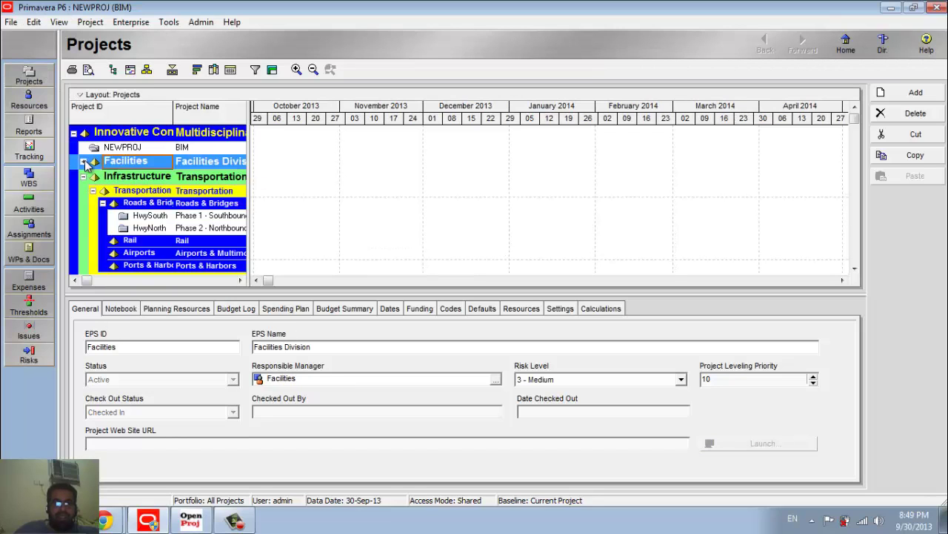
click(128, 149)
right_click(130, 151)
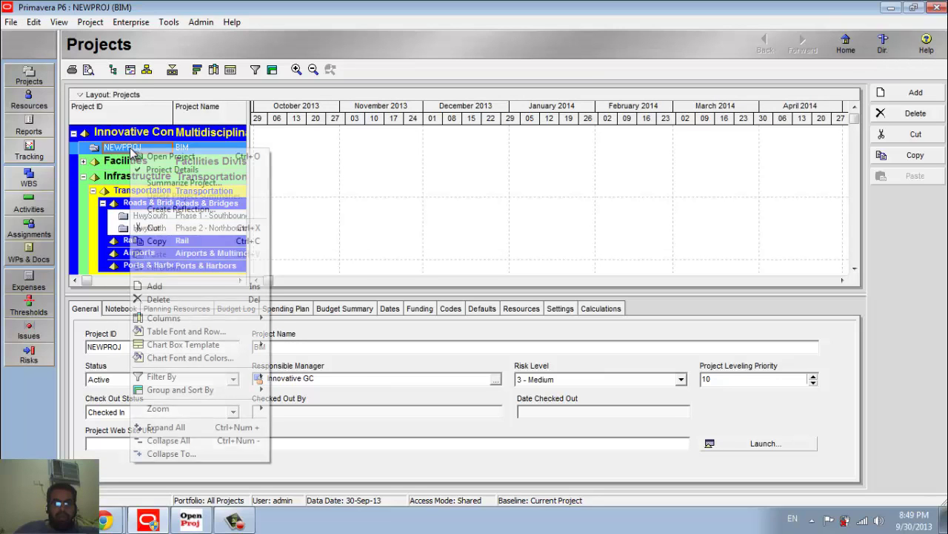
click(113, 147)
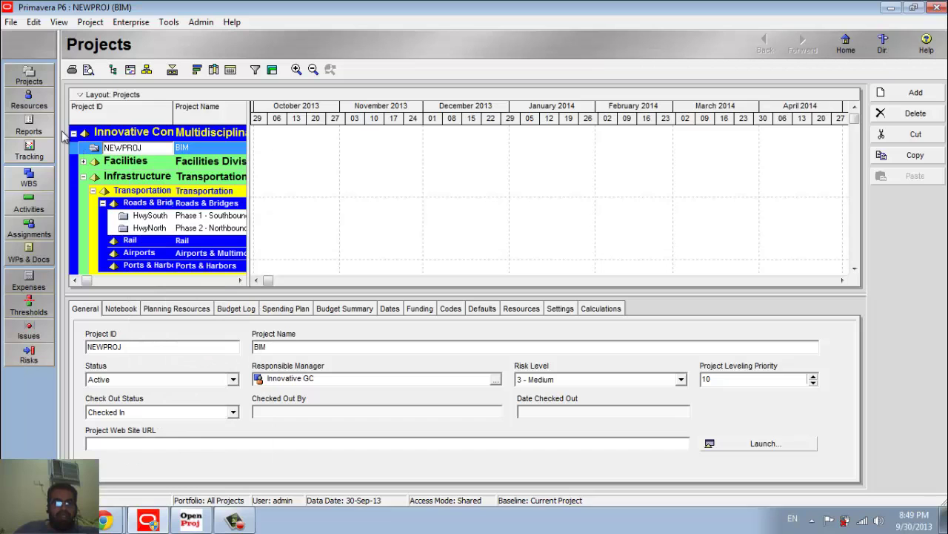
click(29, 100)
click(39, 76)
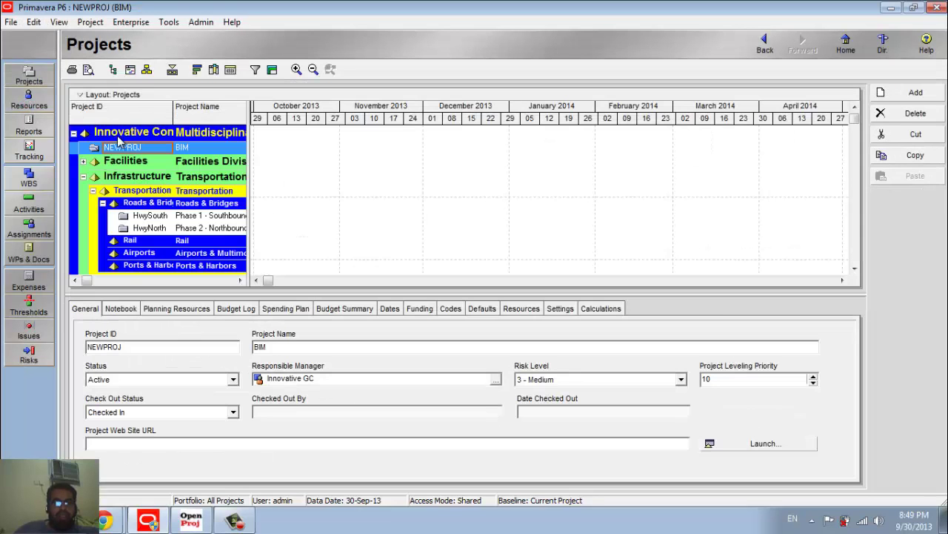
right_click(122, 148)
click(147, 154)
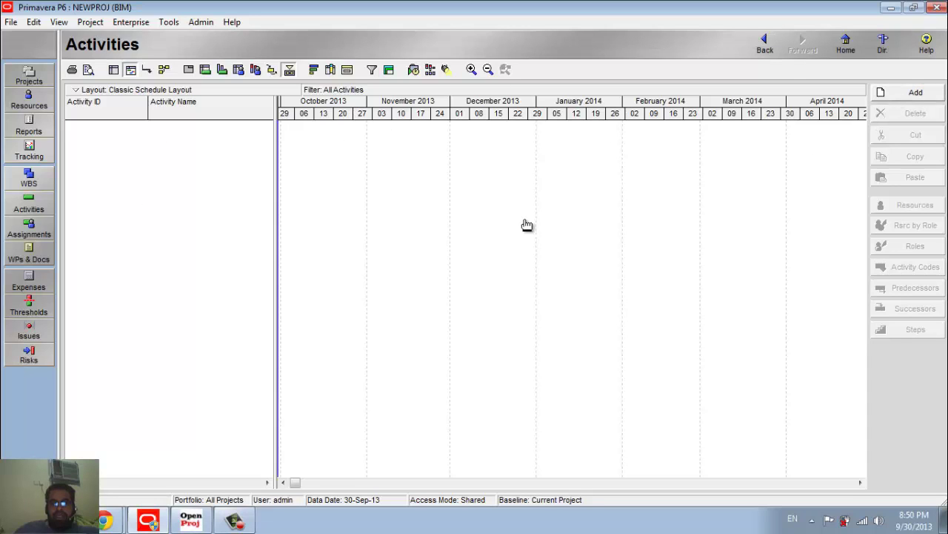
Step: Add activity A1000 with the name New Activity under the NEWPROJ BIM WBS as Task Dependent, without assigning any resources
key(Insert)
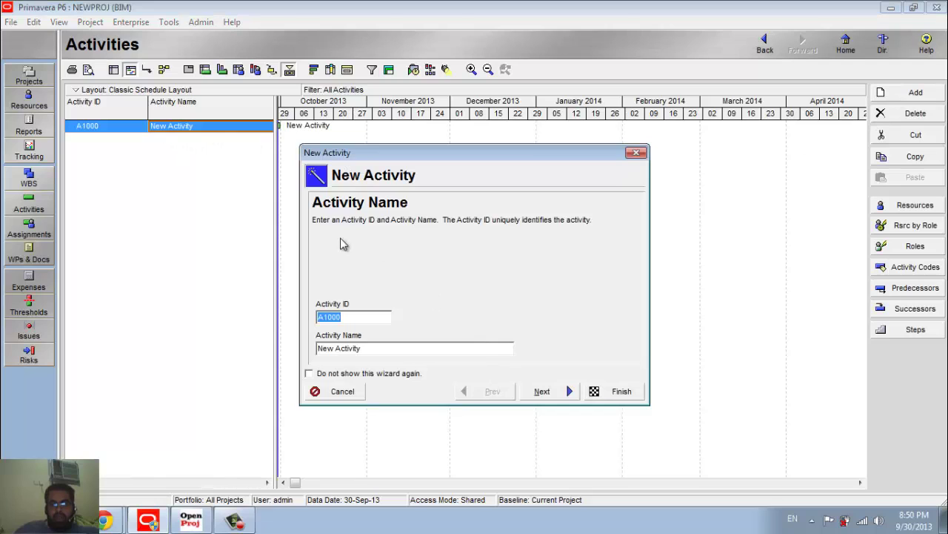
click(545, 392)
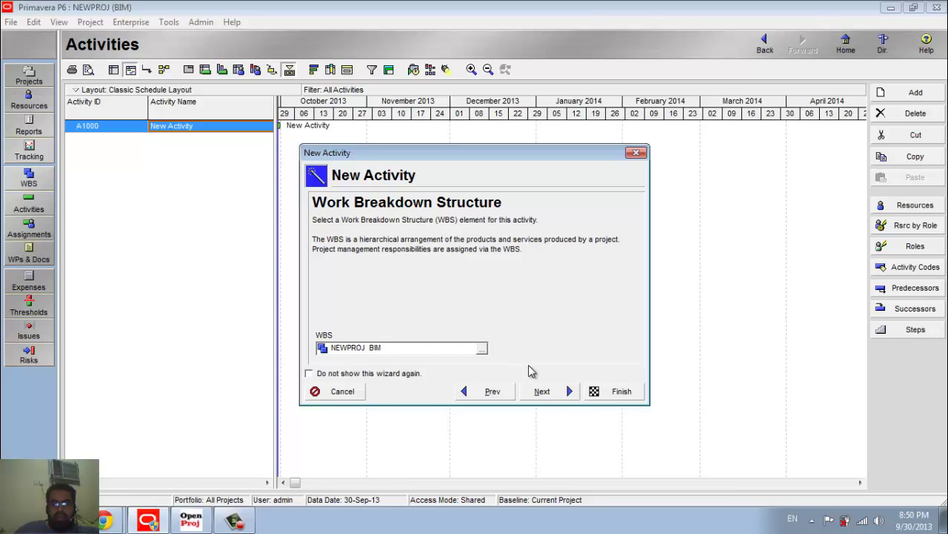
click(544, 391)
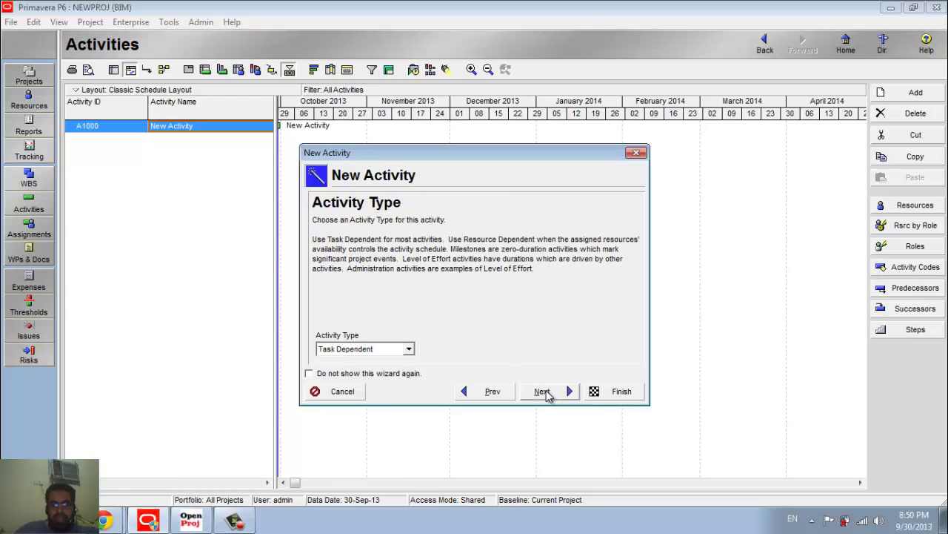
click(543, 391)
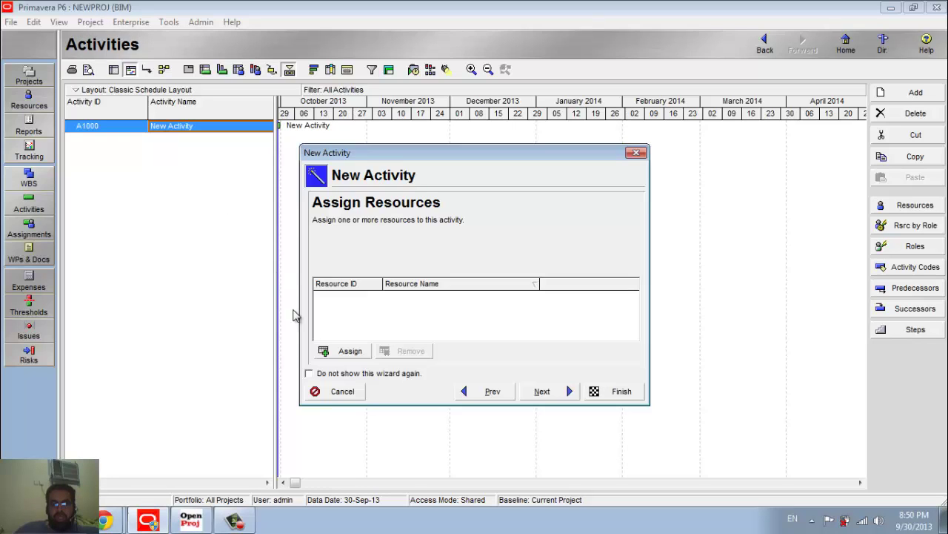
click(351, 354)
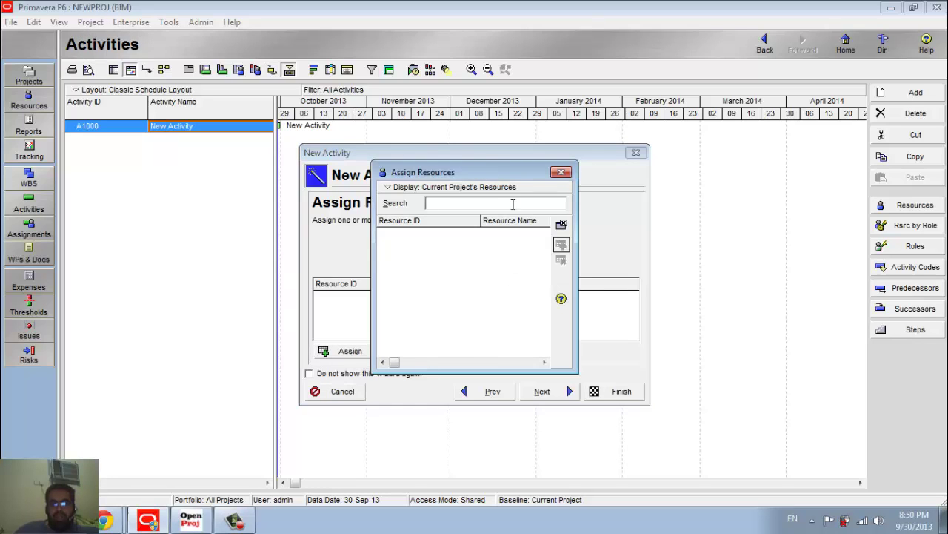
click(560, 172)
click(568, 392)
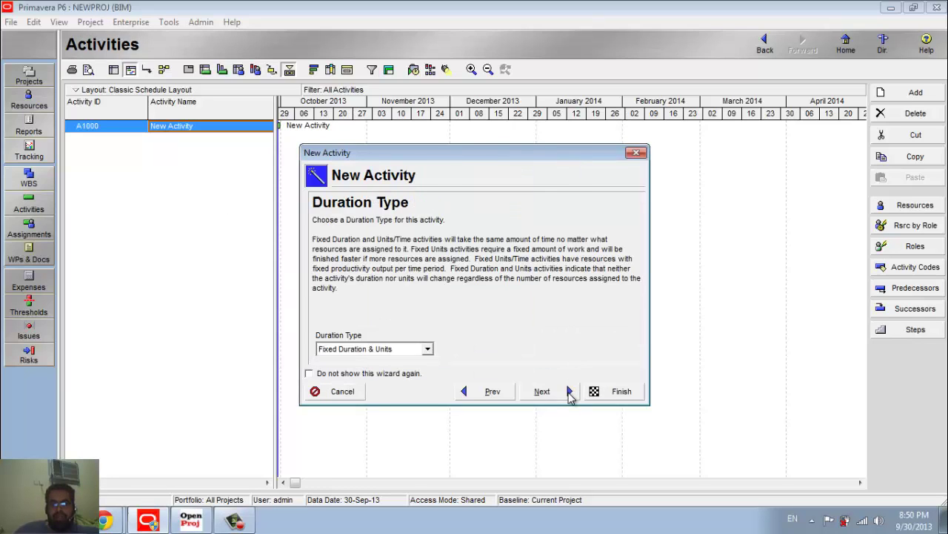
Step: Accept Fixed Duration & Units with a duration of 1, decline relationships and more details, and finish creating the activity
click(567, 391)
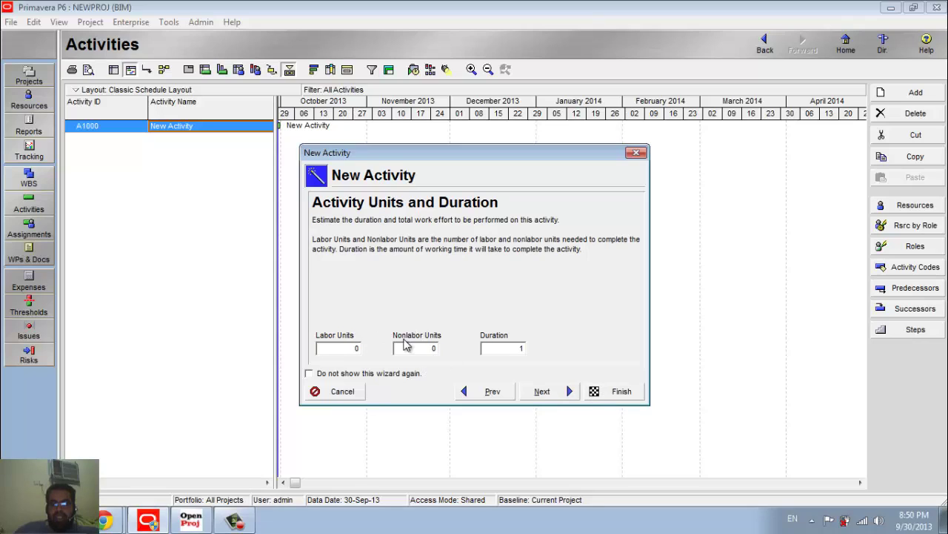
click(545, 393)
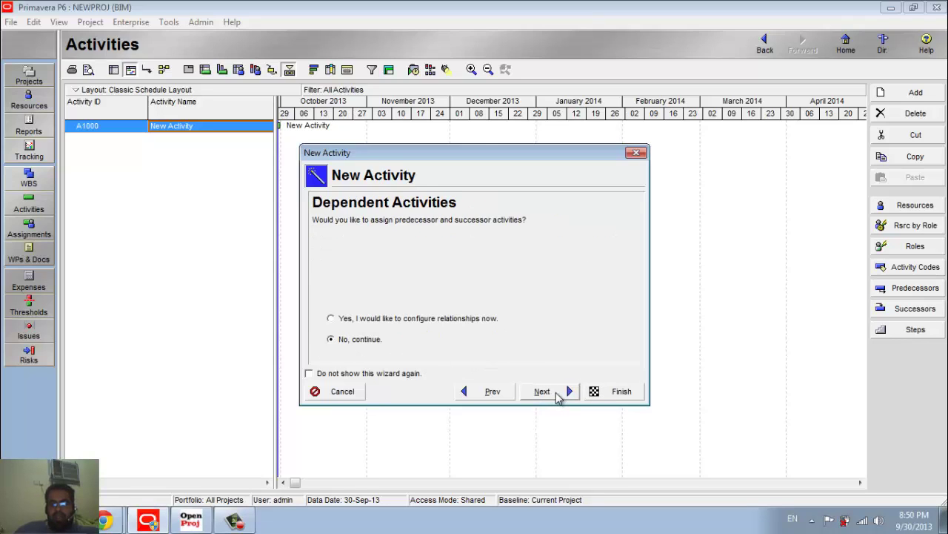
click(554, 395)
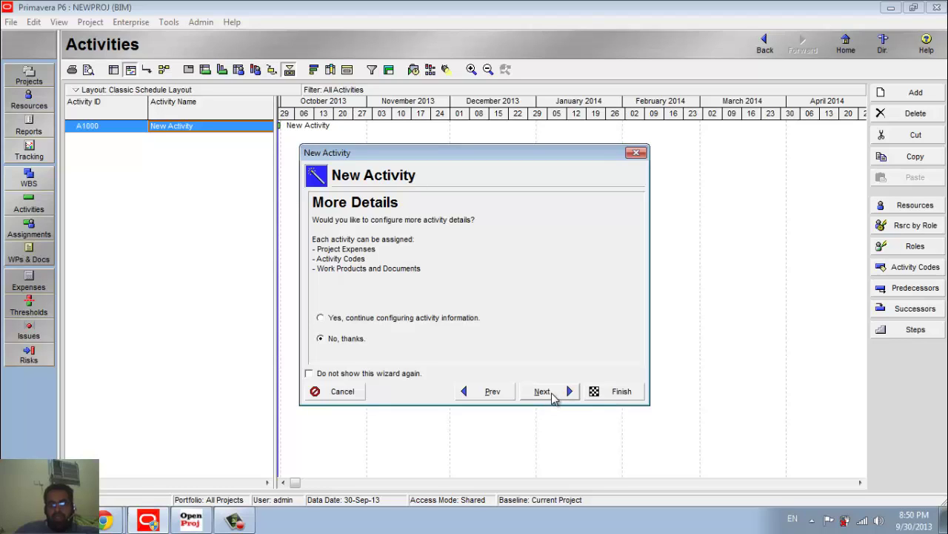
click(545, 393)
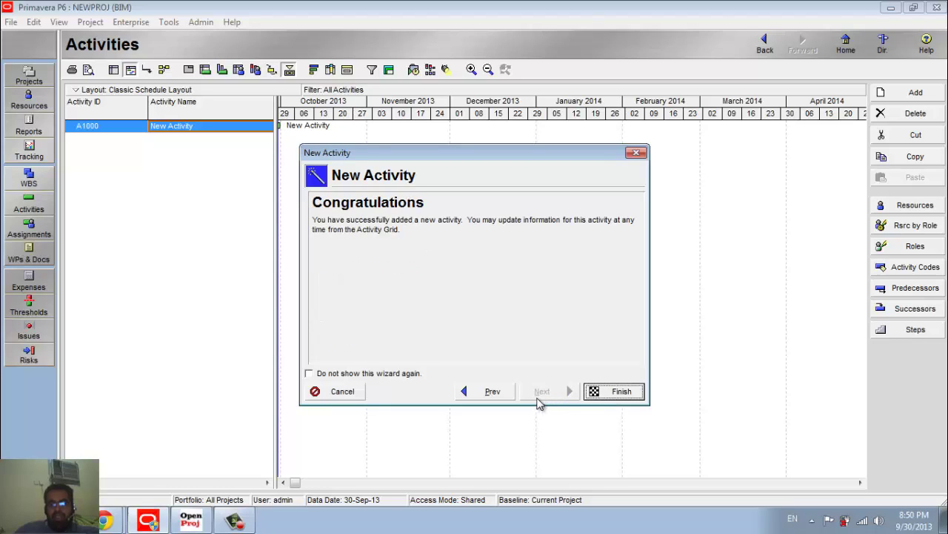
click(597, 391)
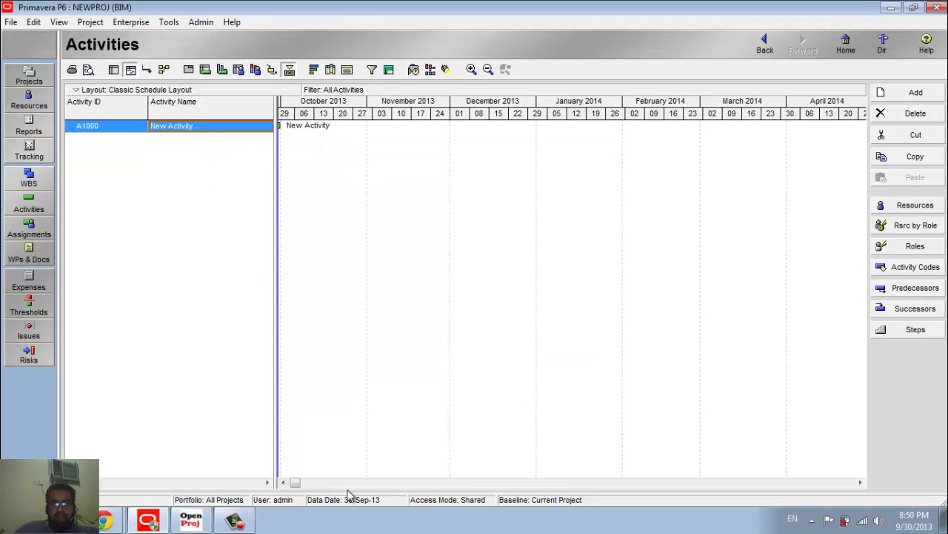
Step: View the enterprise Resources window and return through the project list to the BIM project's activities
click(283, 483)
click(284, 482)
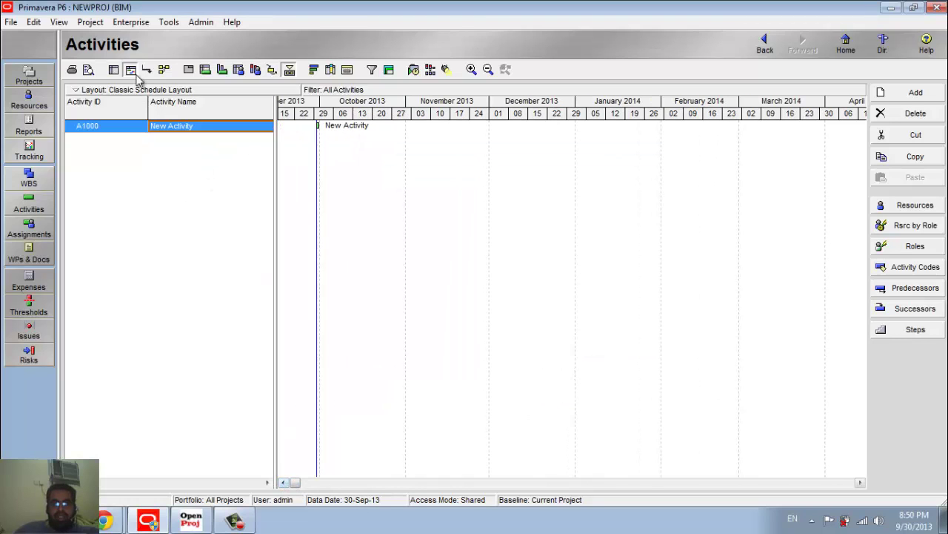
click(140, 23)
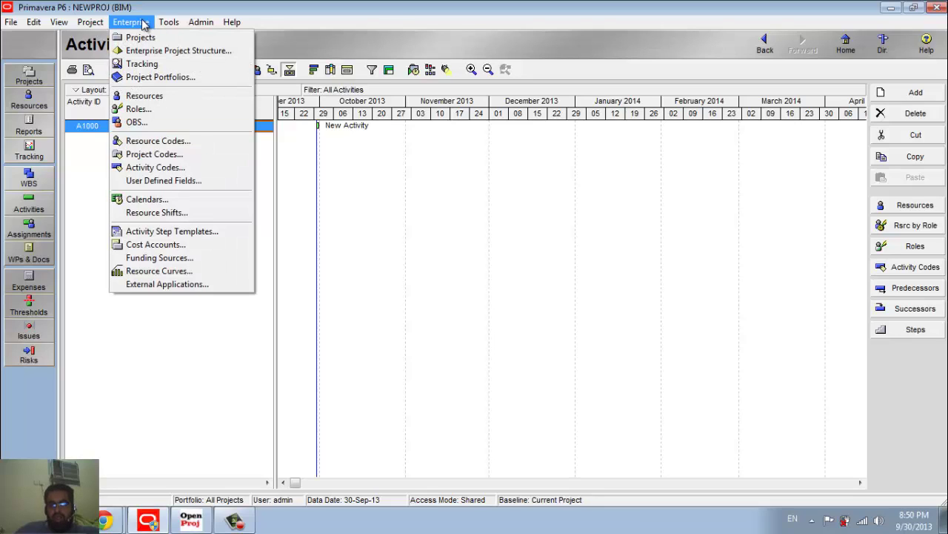
click(145, 97)
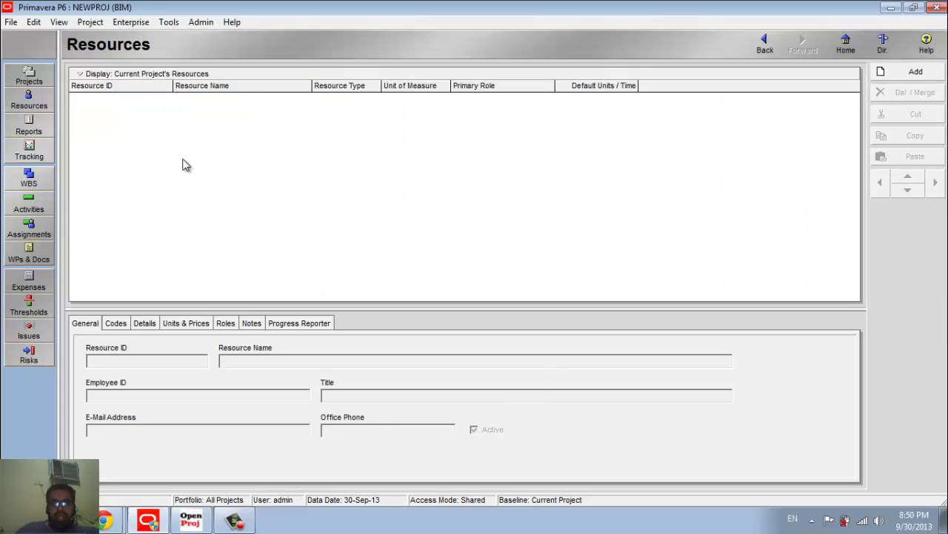
click(28, 74)
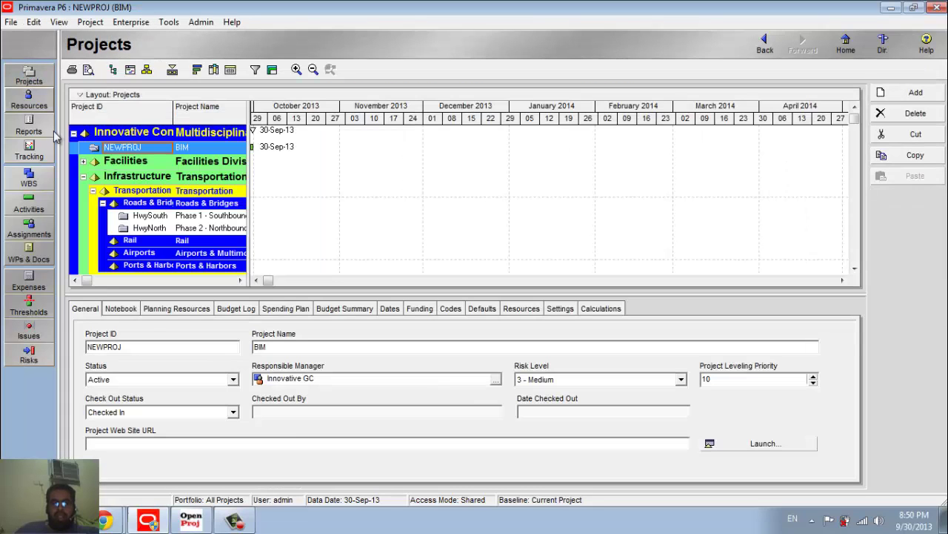
right_click(120, 146)
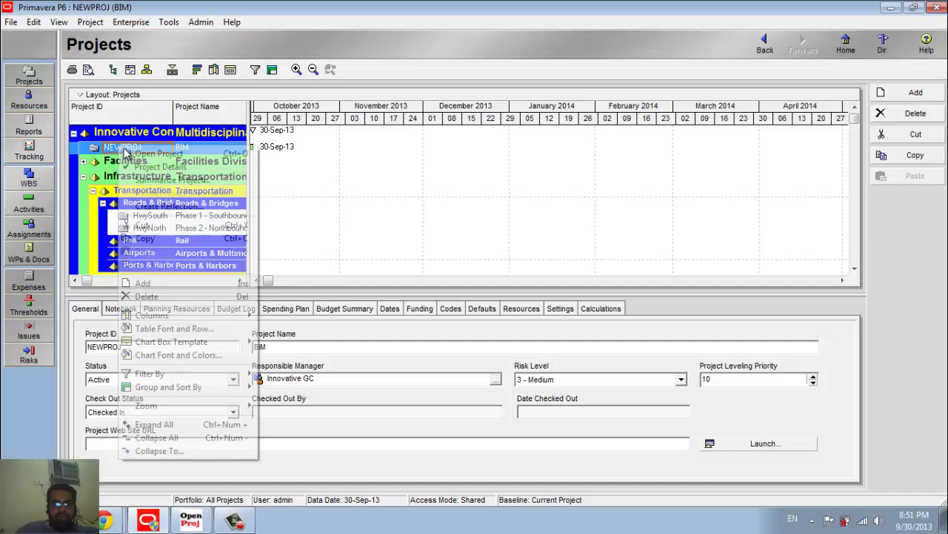
click(158, 153)
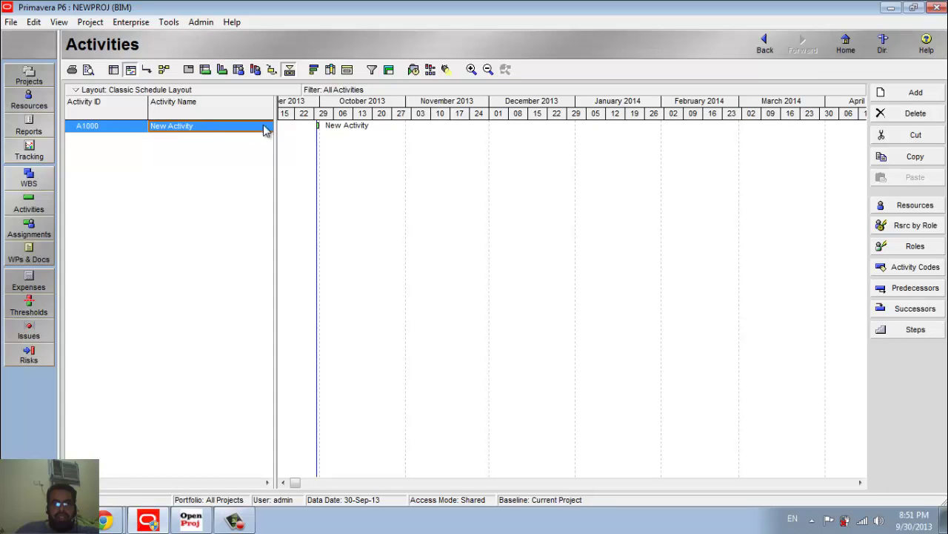
Step: Widen the activity table as far as the Start column and open its column settings
drag(276, 146, 380, 156)
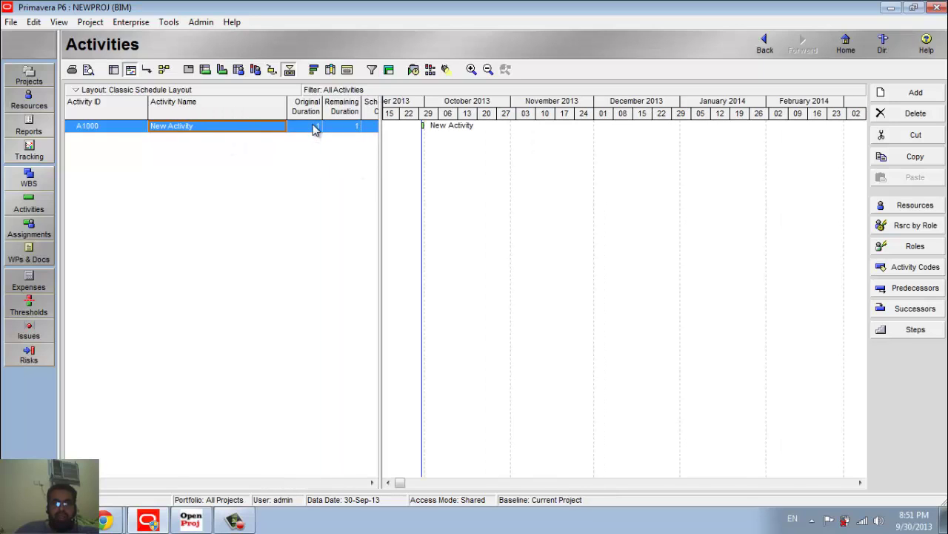
drag(376, 149, 438, 167)
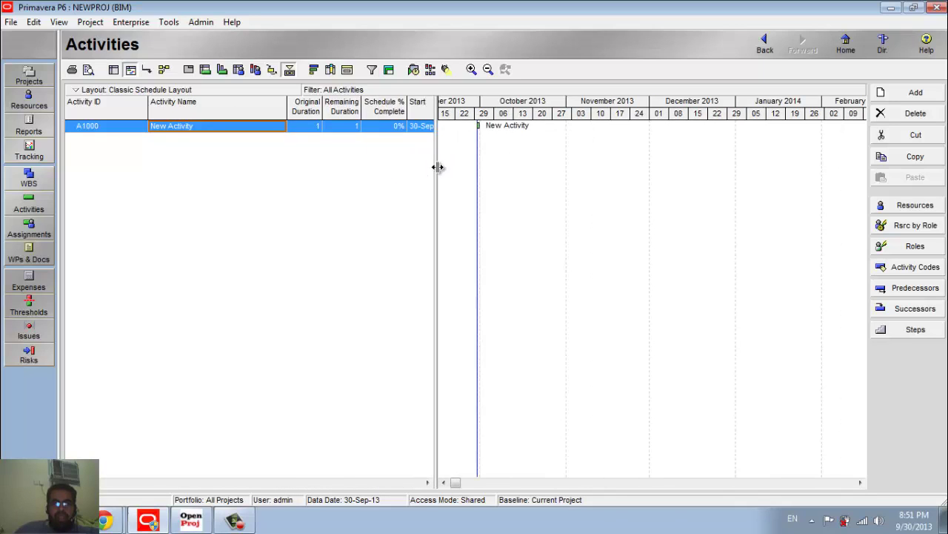
right_click(300, 106)
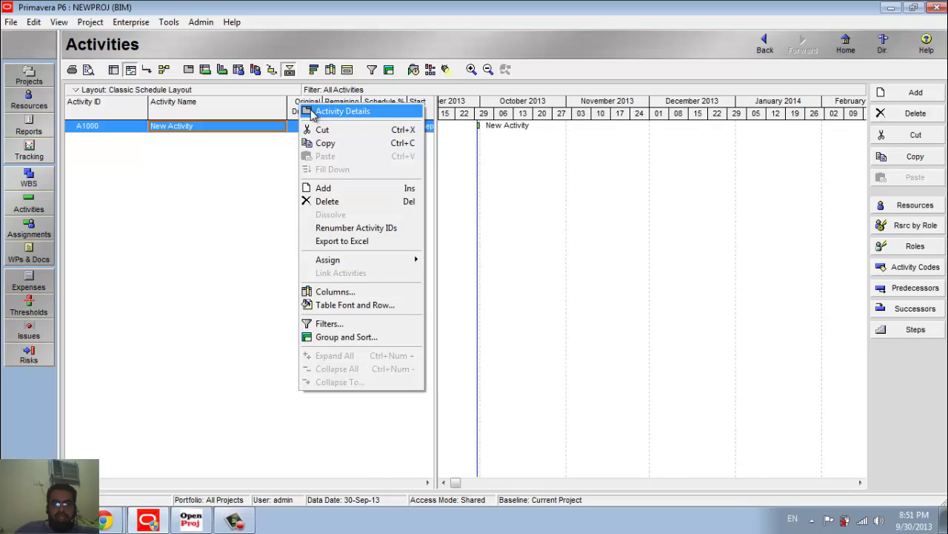
click(333, 291)
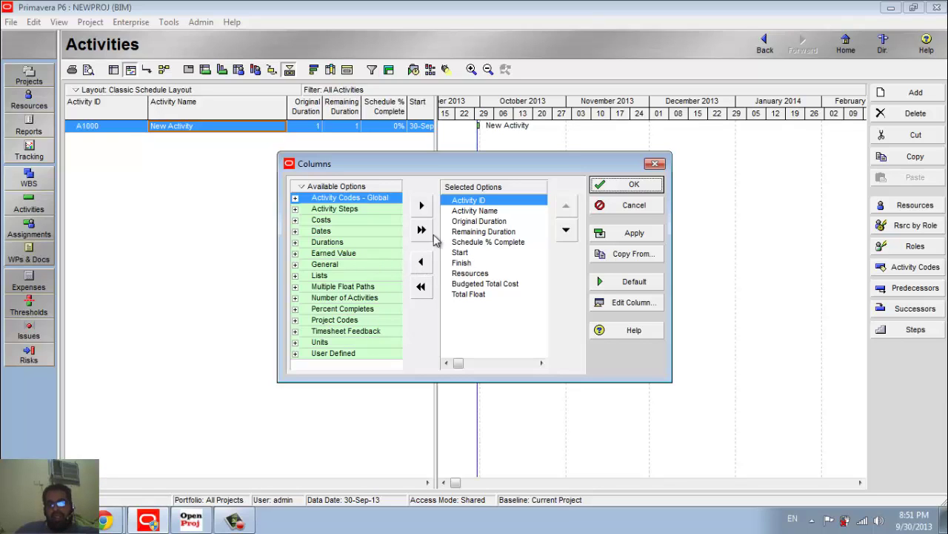
Step: Move the Start column up so it directly follows Activity Name in the selected columns
click(465, 245)
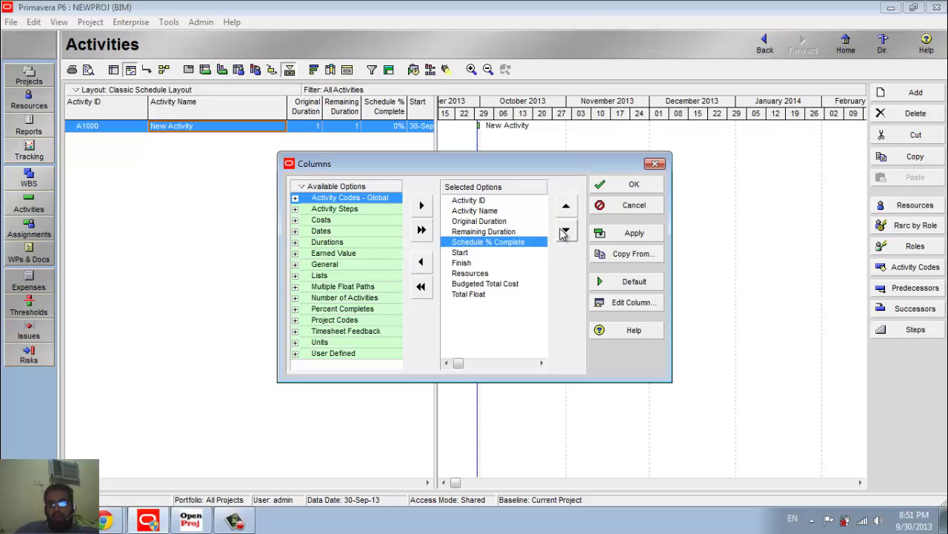
click(503, 250)
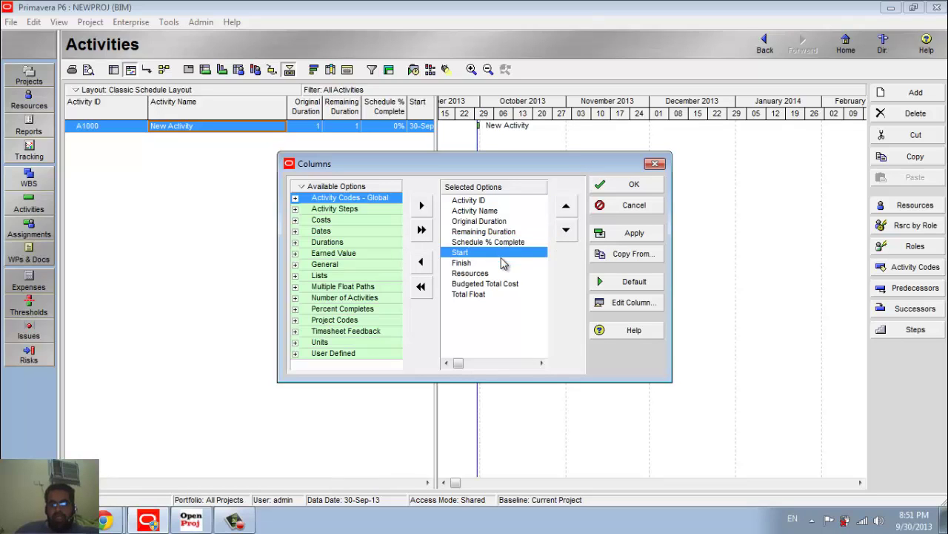
ctrl+click(503, 263)
ctrl+click(493, 294)
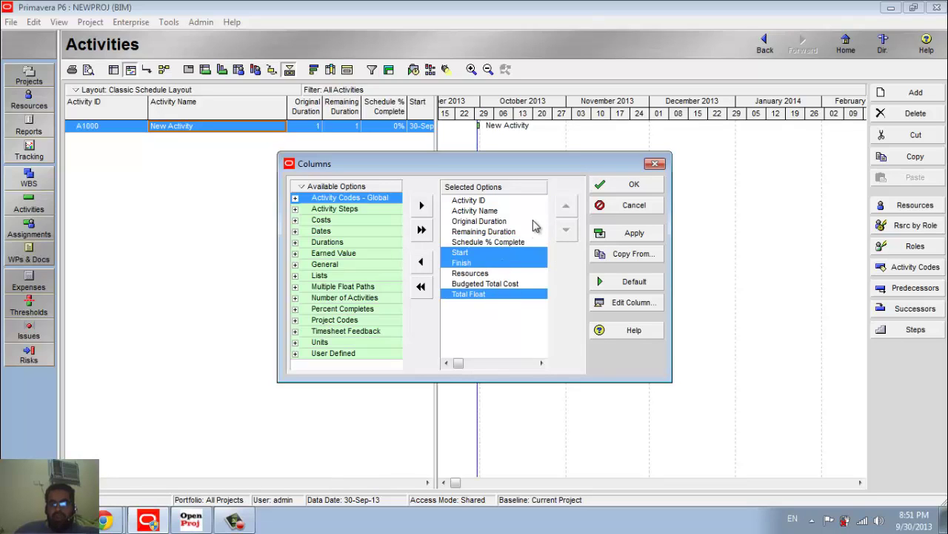
click(511, 252)
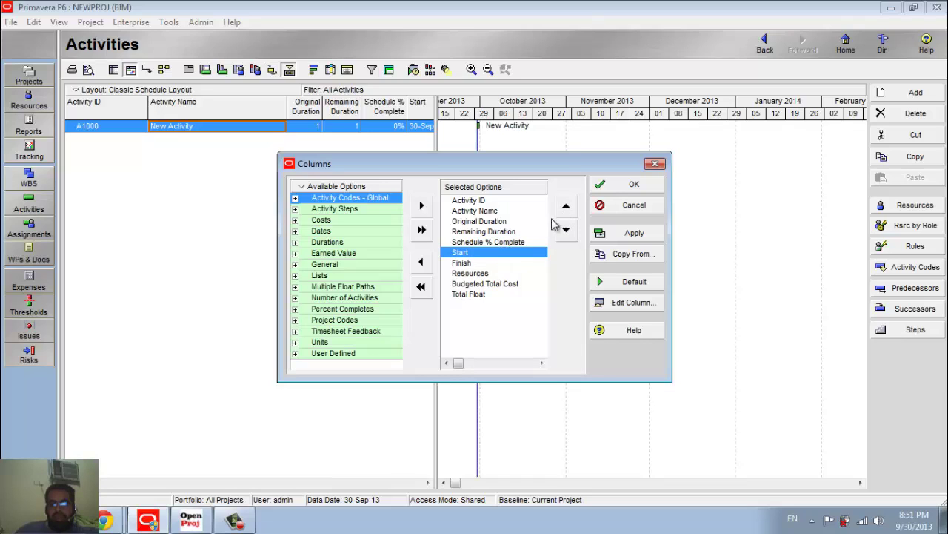
click(566, 209)
click(566, 209)
click(566, 209)
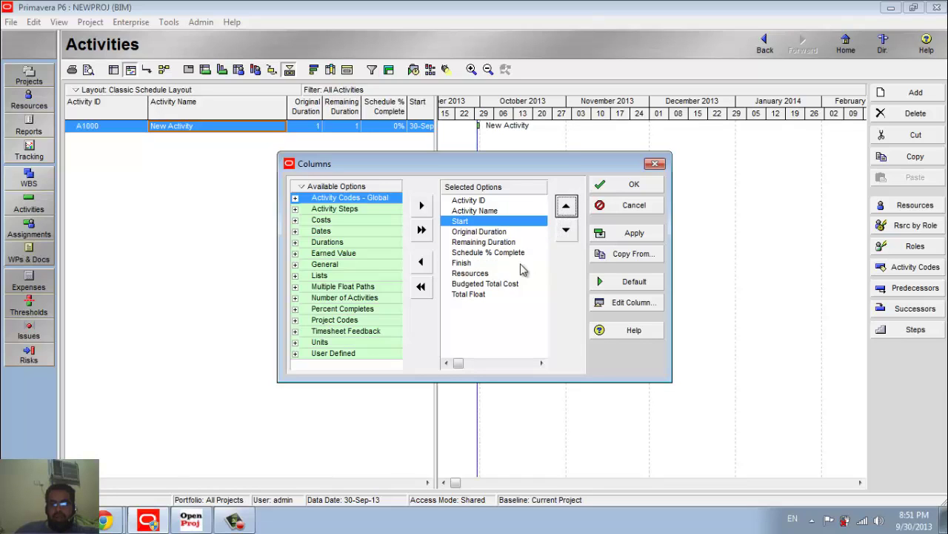
Step: Move the Finish column up so it directly follows Start
click(467, 263)
click(566, 206)
click(567, 206)
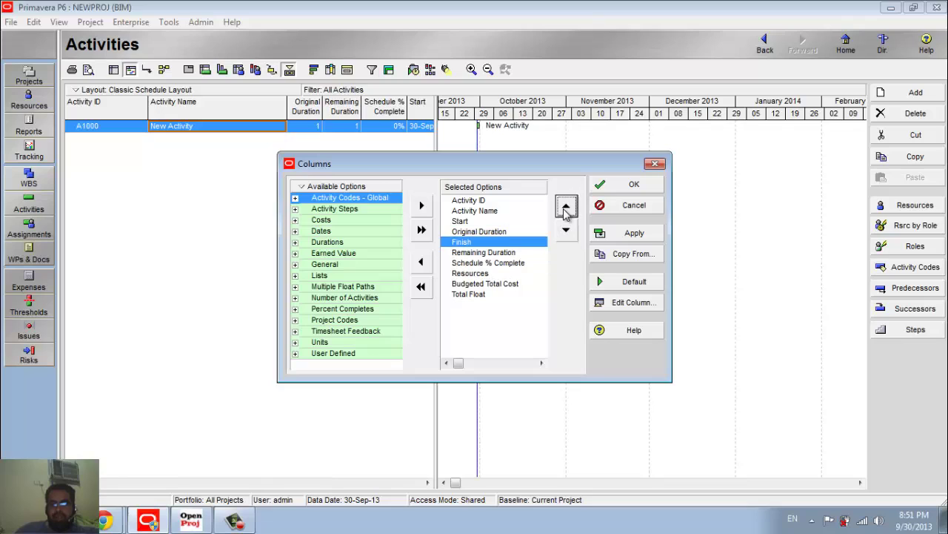
click(567, 206)
Step: Move the Total Float column up to directly follow Finish and accept the new column order
click(474, 294)
click(566, 207)
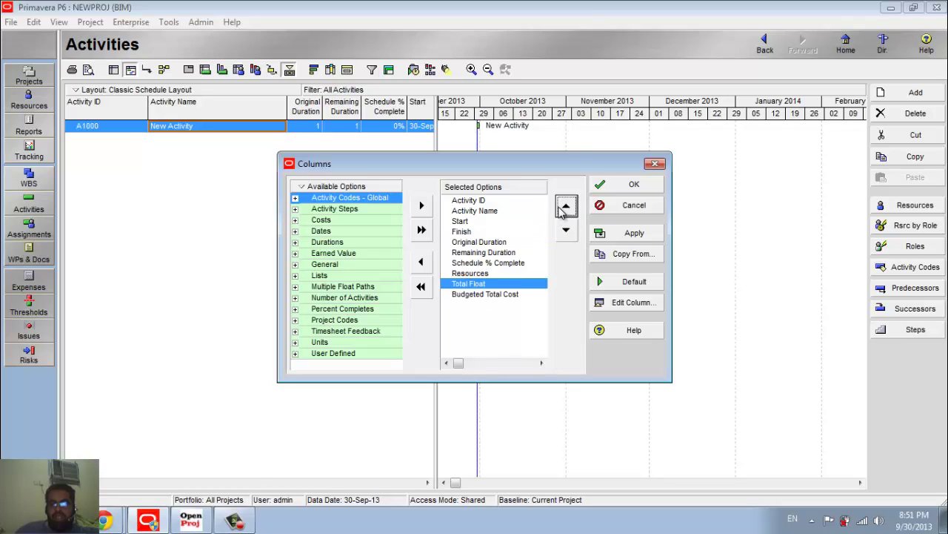
click(565, 207)
click(566, 208)
click(565, 207)
click(566, 207)
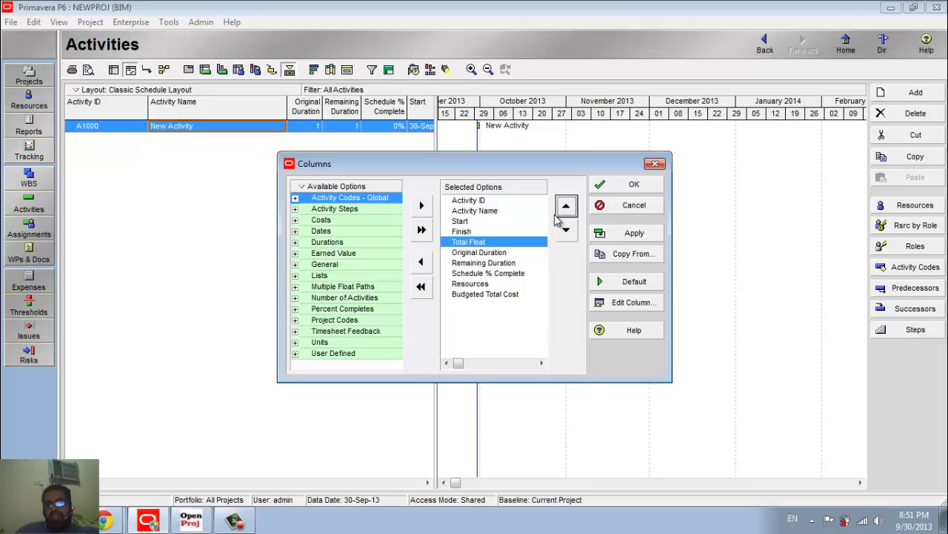
click(628, 186)
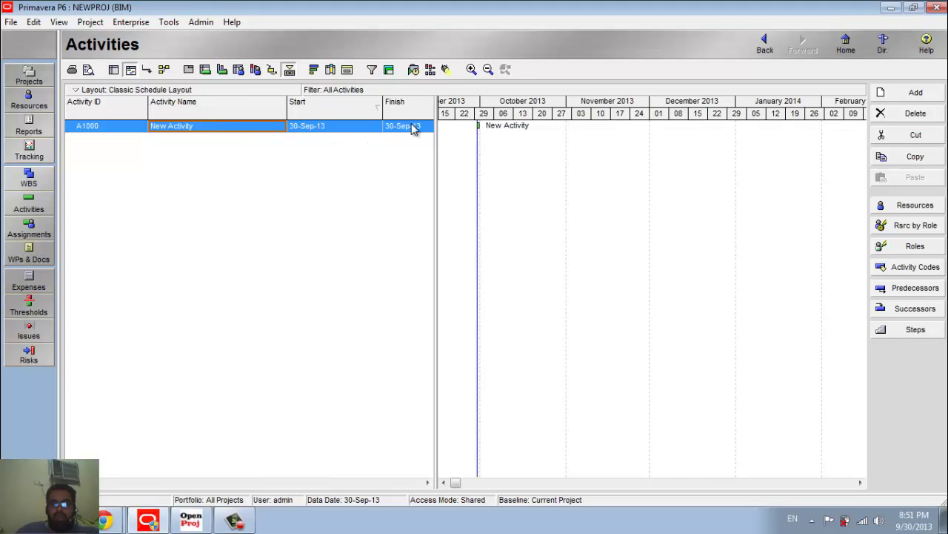
Step: Widen the activity table to show the duration columns and set activity A1000's original duration to 3
drag(436, 146, 611, 163)
click(527, 126)
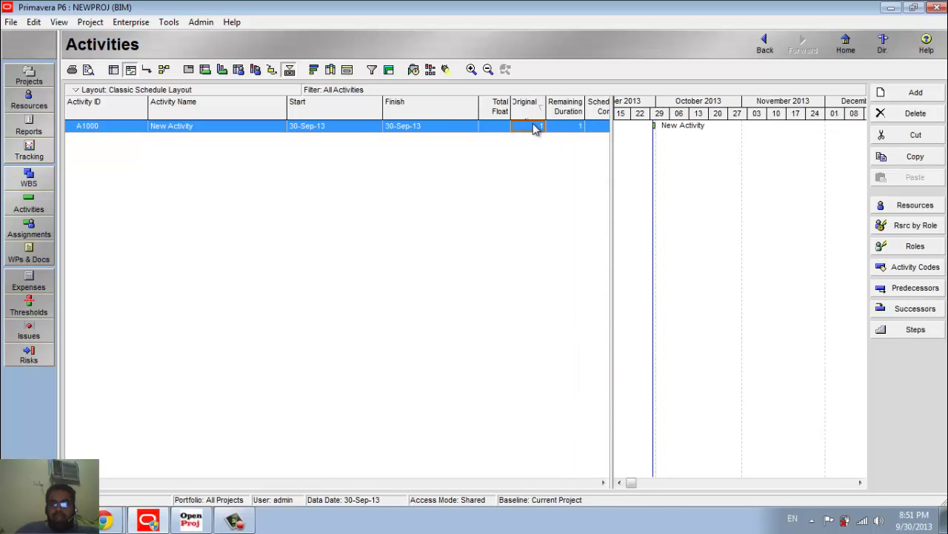
click(534, 125)
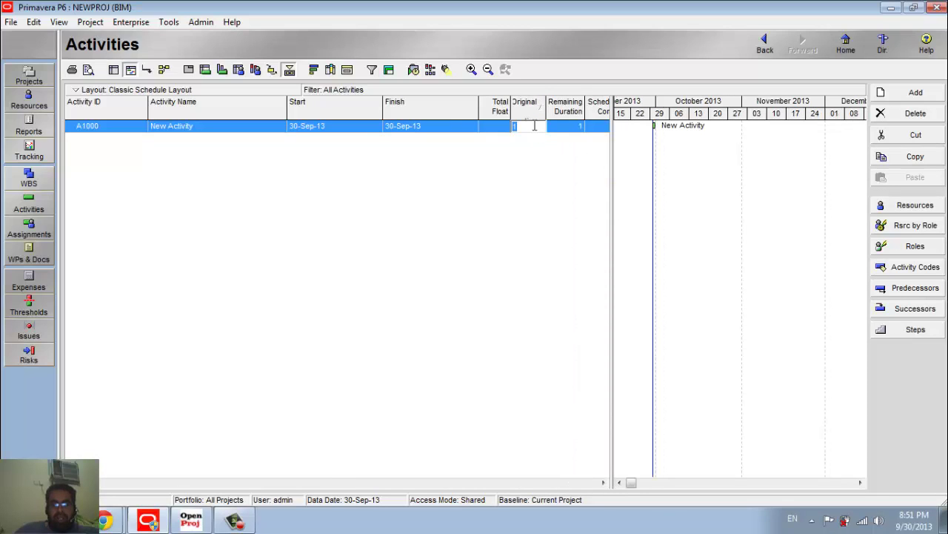
text(3)
key(Return)
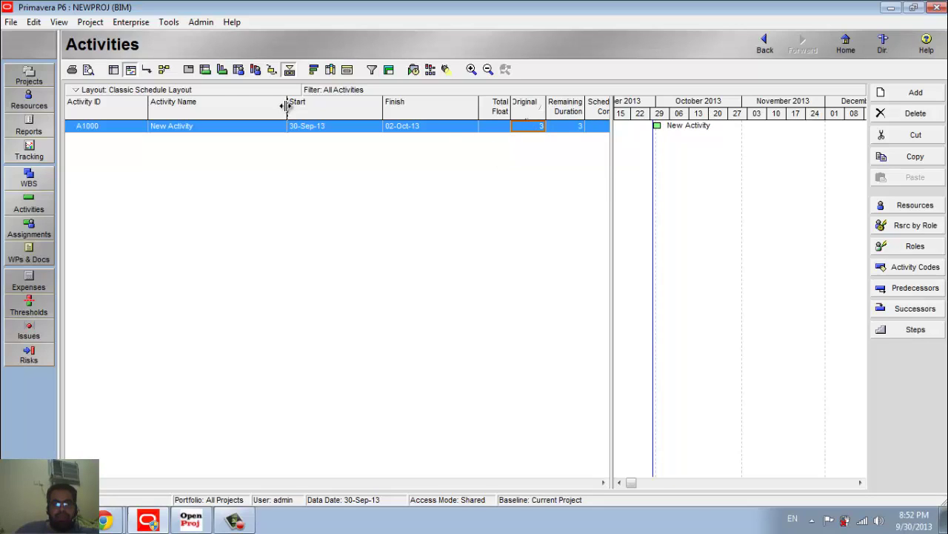
Step: Narrow the Activity Name column and shrink the activity table to give the Gantt chart more room
drag(286, 106, 220, 110)
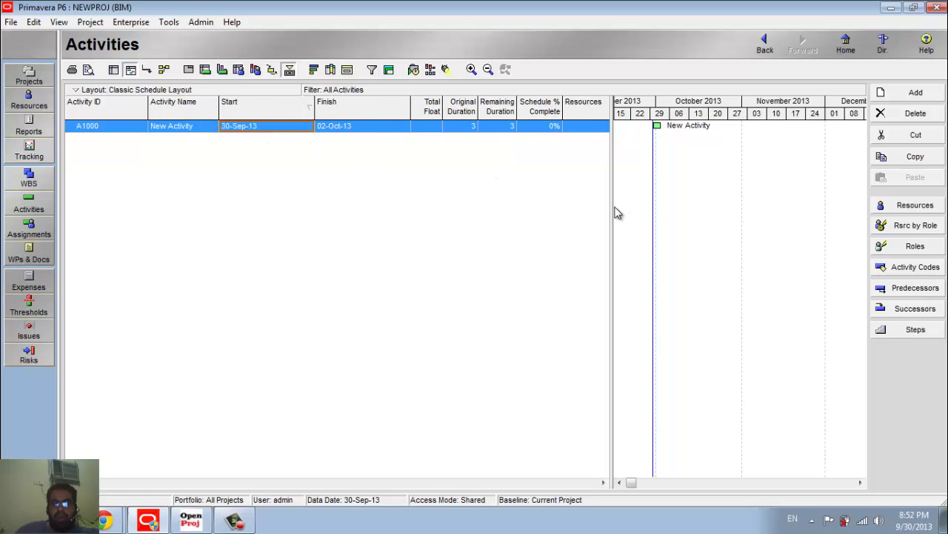
drag(612, 205, 555, 211)
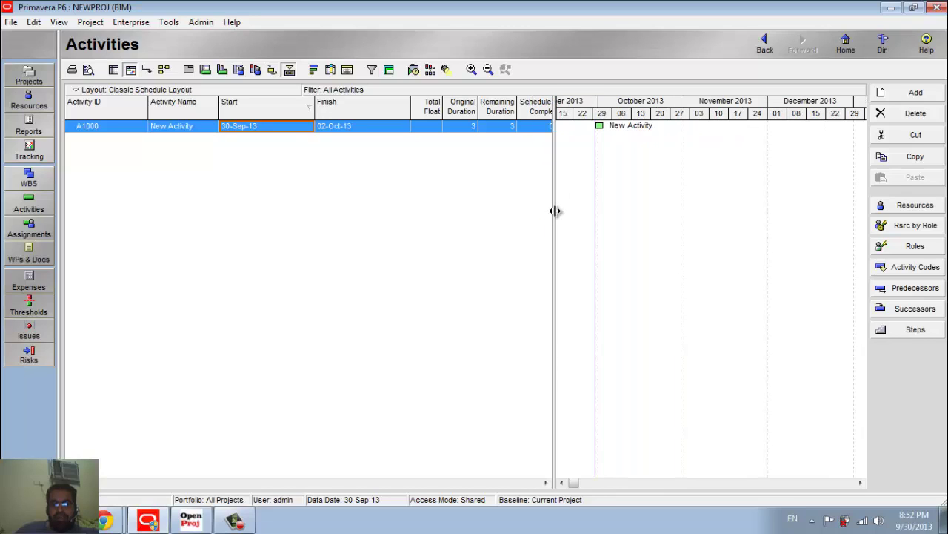
Step: Sort the activity table by original duration and rename activity A1000 as FOUNDTION
click(453, 110)
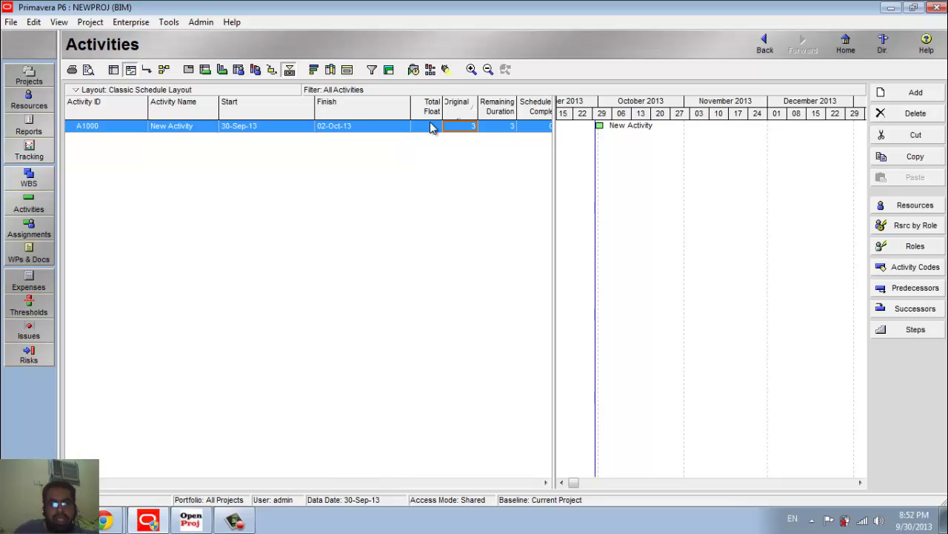
click(194, 127)
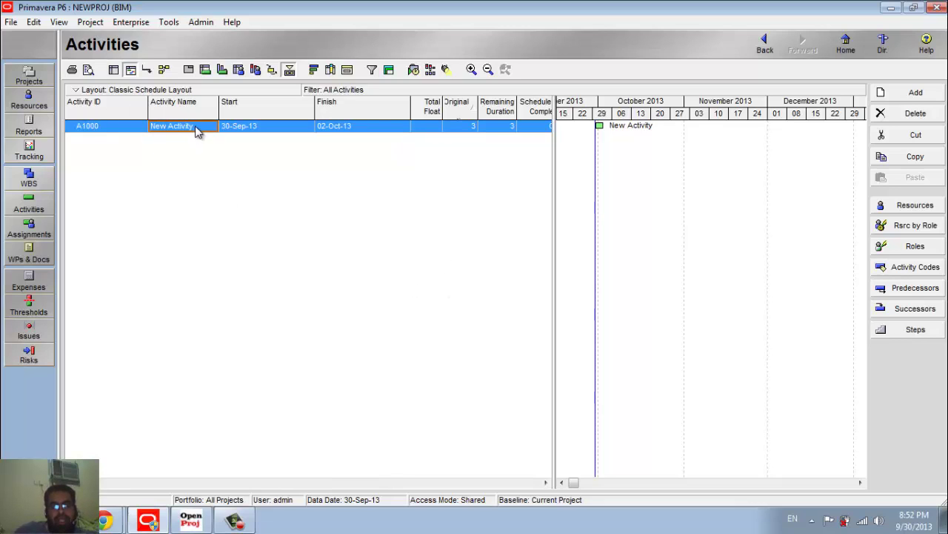
click(210, 128)
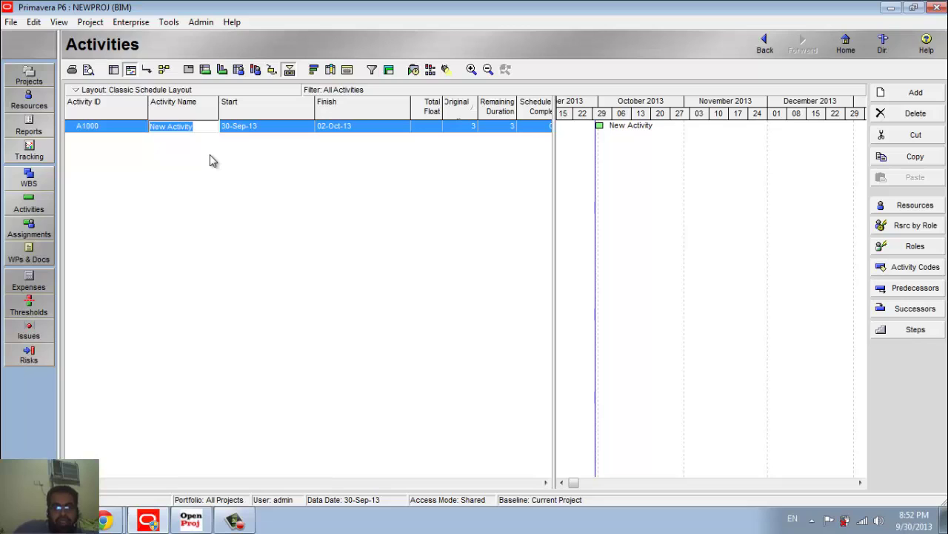
text(FOUNDTIO)
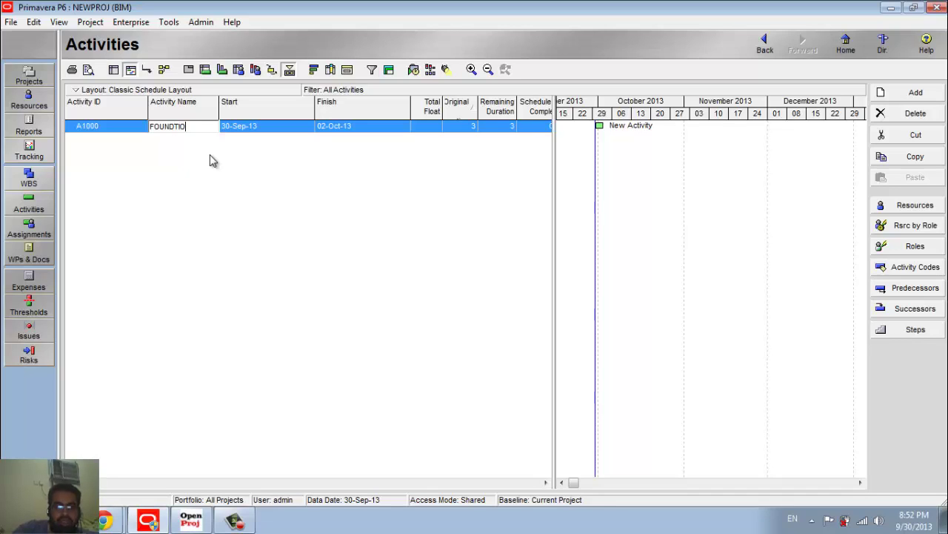
text(N)
key(Return)
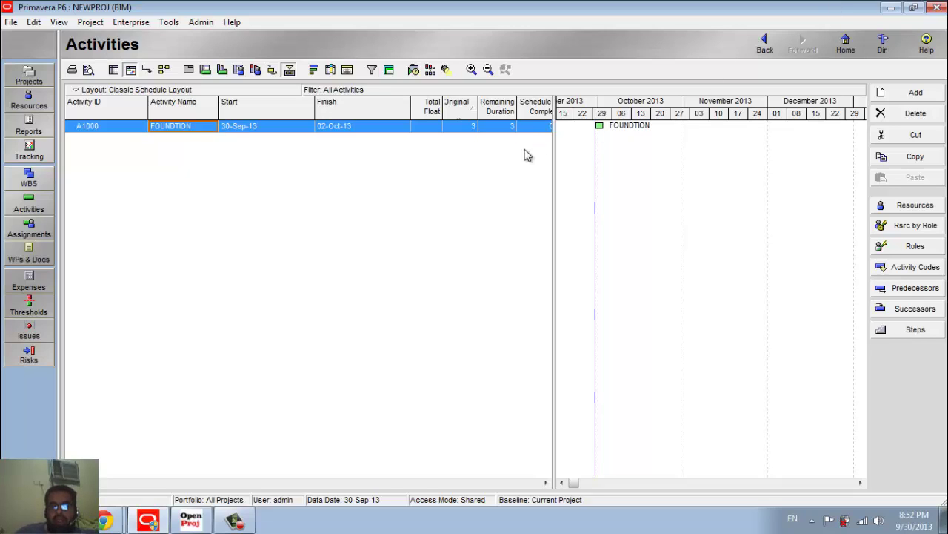
Step: Set the original duration of the FOUNDTION activity to 10
click(462, 126)
text(10)
key(Return)
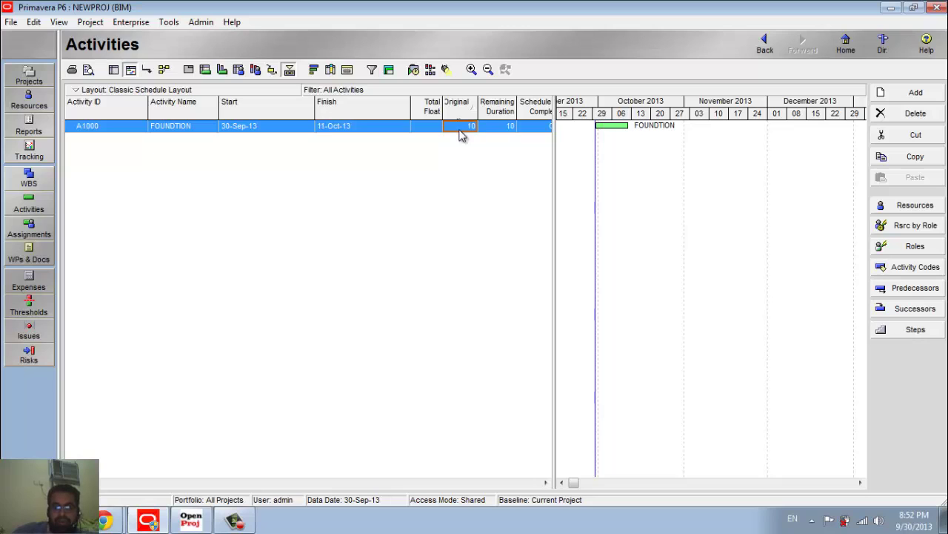
Step: Add a second activity to the table and name it COLUMN GROUND
right_click(175, 190)
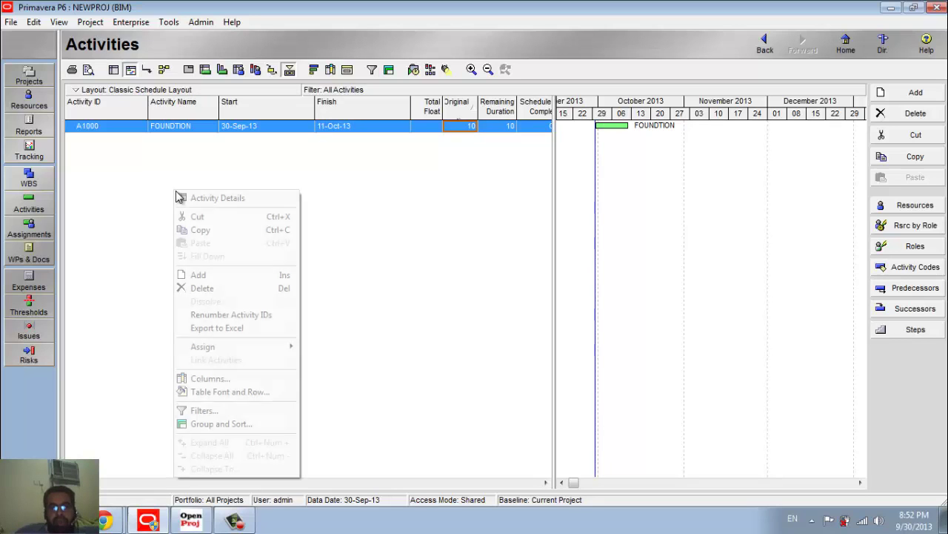
click(222, 274)
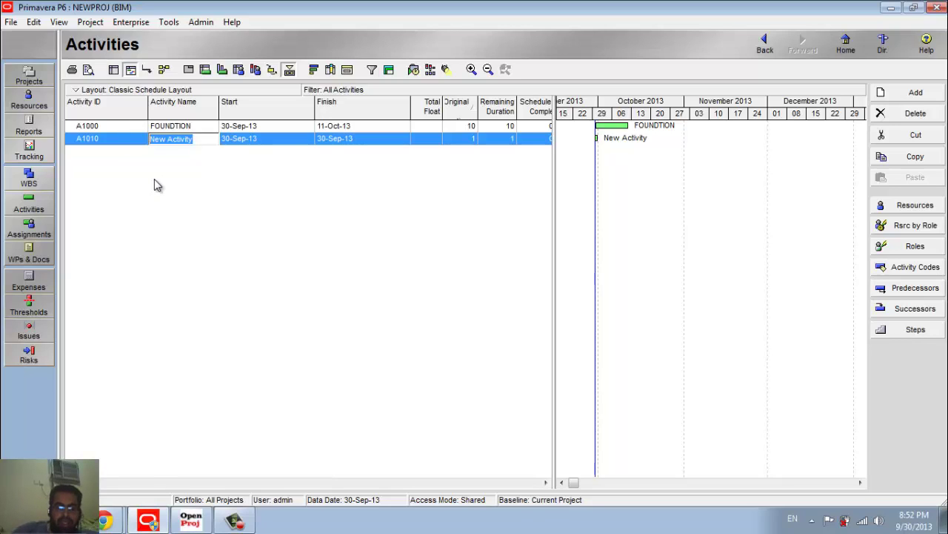
text(COLUMN)
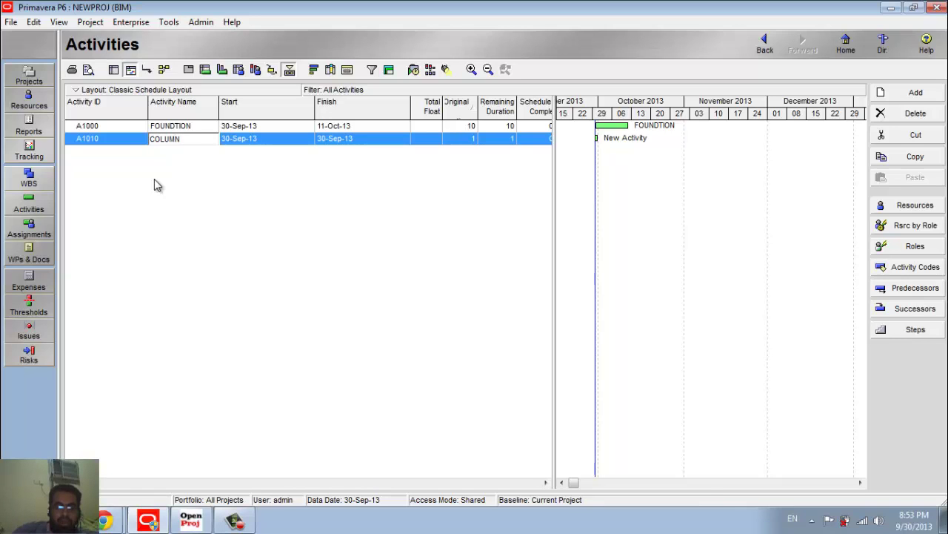
text( GROUND)
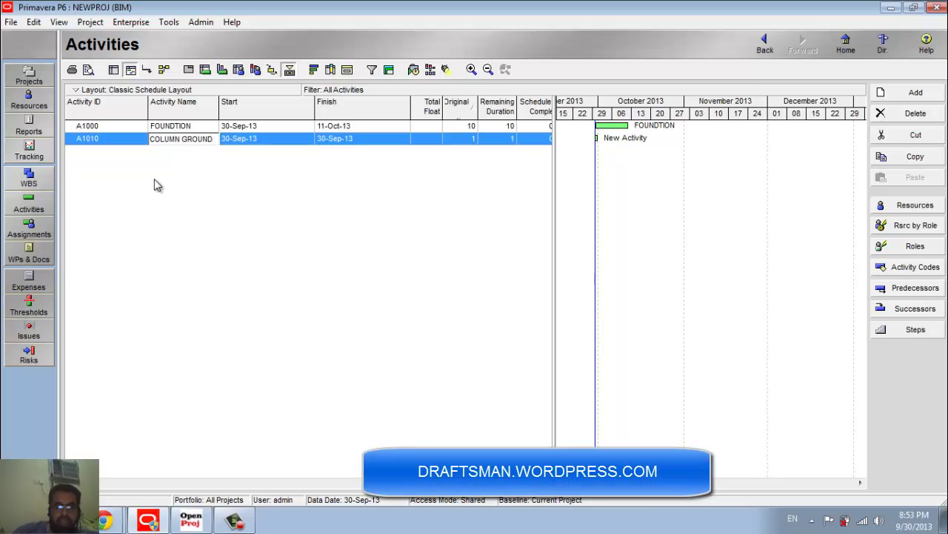
key(Return)
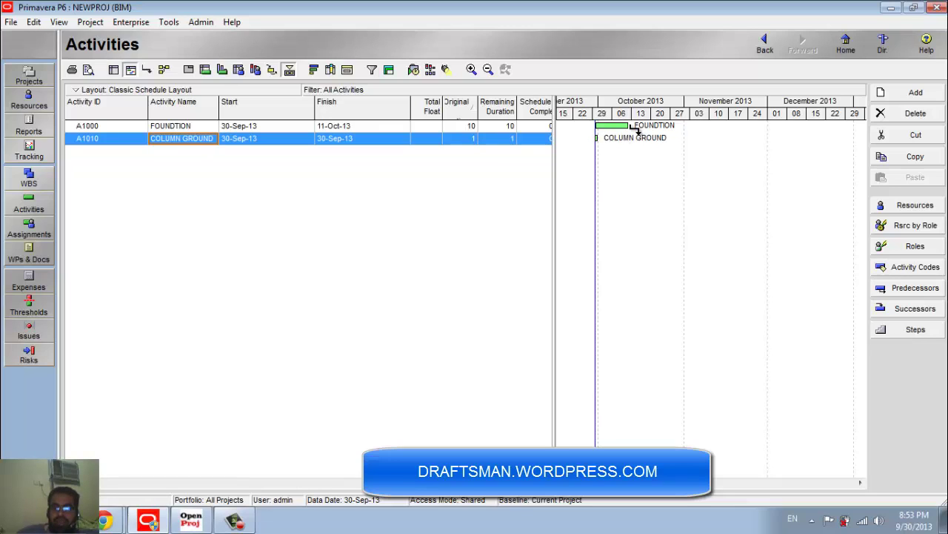
Step: Link FOUNDTION to COLUMN GROUND with a finish-to-start relationship and schedule the project from data date 30-Sep-13
drag(637, 129, 599, 140)
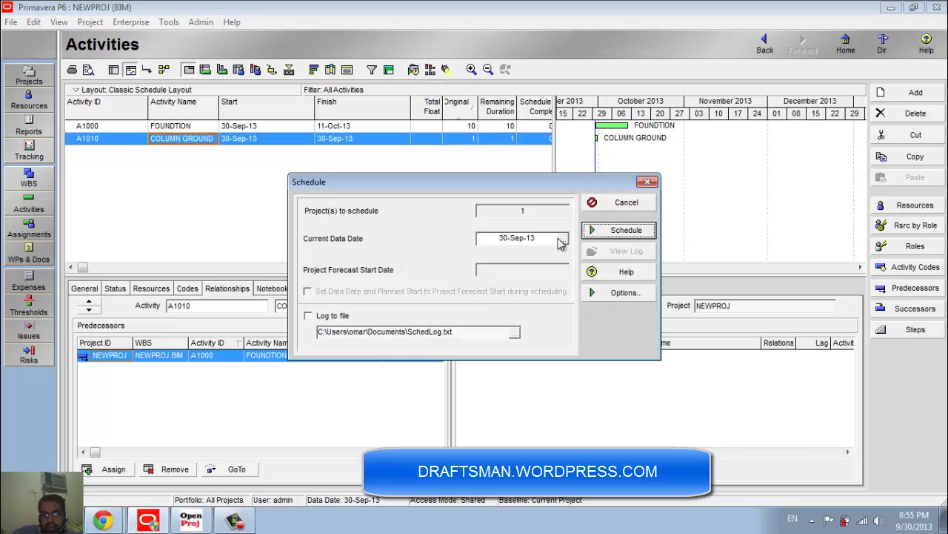
click(621, 231)
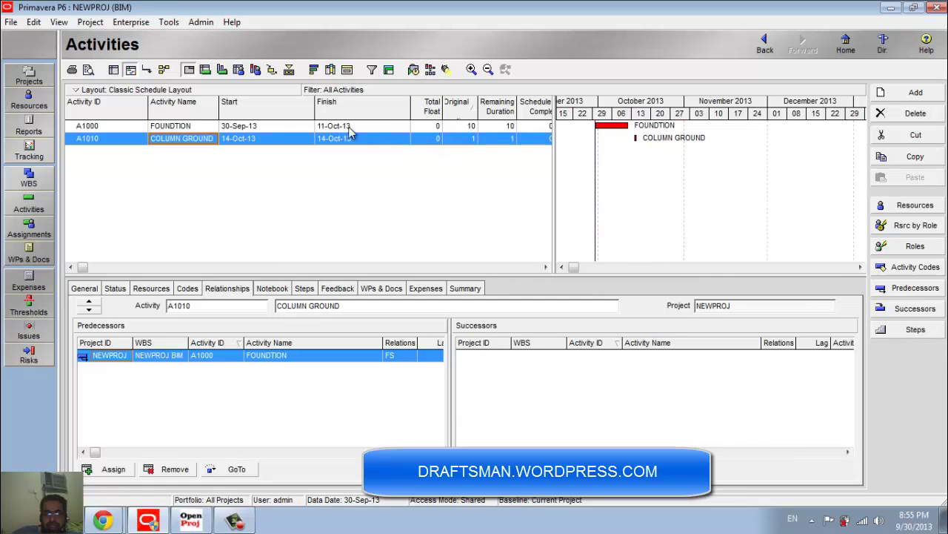
Step: Show the relationship lines in the Gantt chart and set COLUMN GROUND's original duration to 4
click(148, 70)
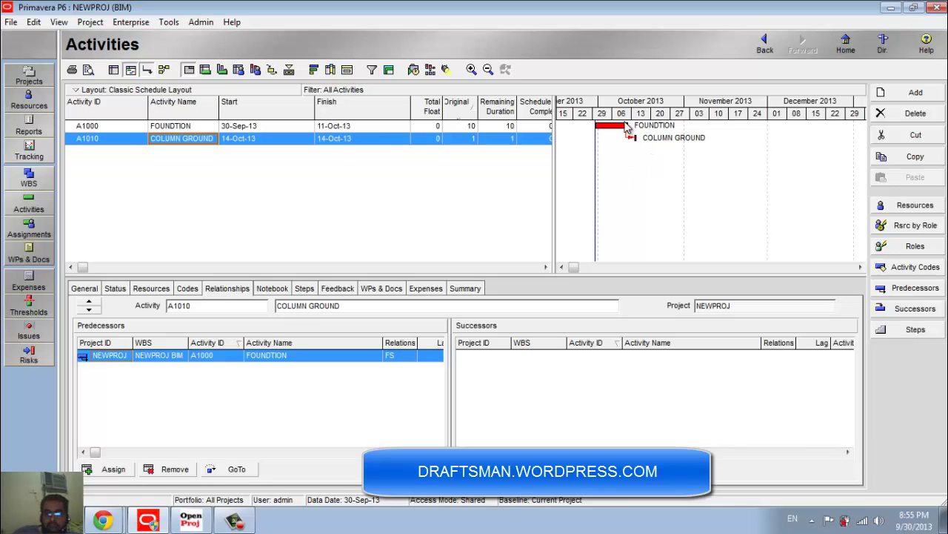
click(467, 142)
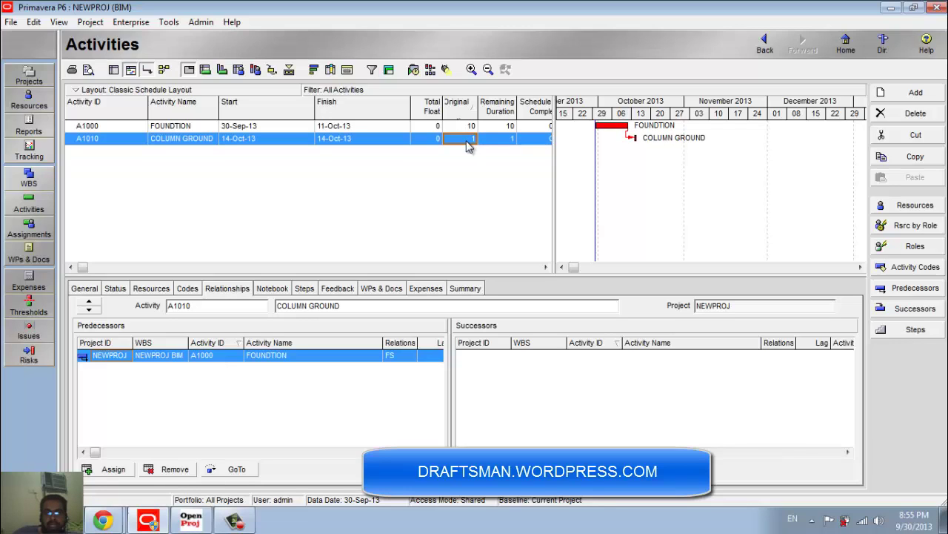
text(4)
key(Return)
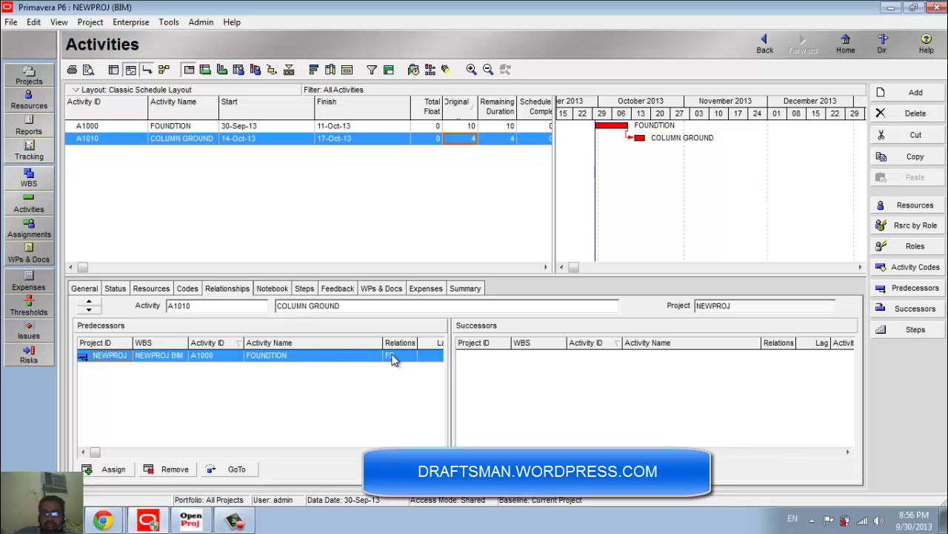
Step: Add a third activity named WALL with an original duration of 6
click(197, 126)
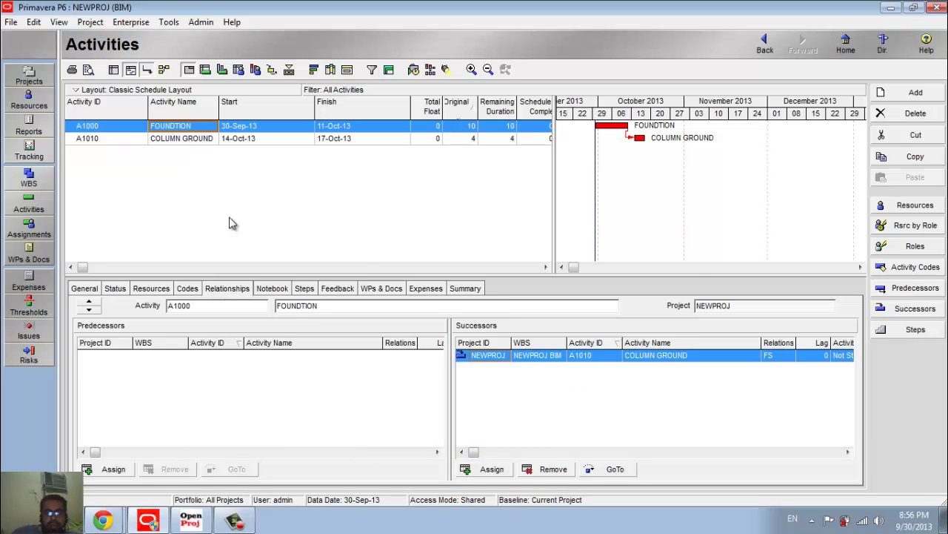
right_click(149, 169)
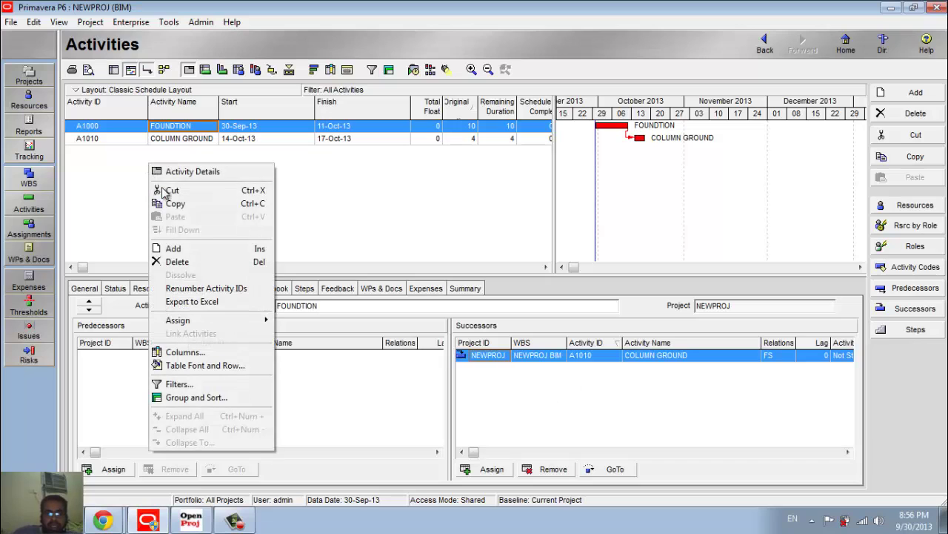
click(202, 250)
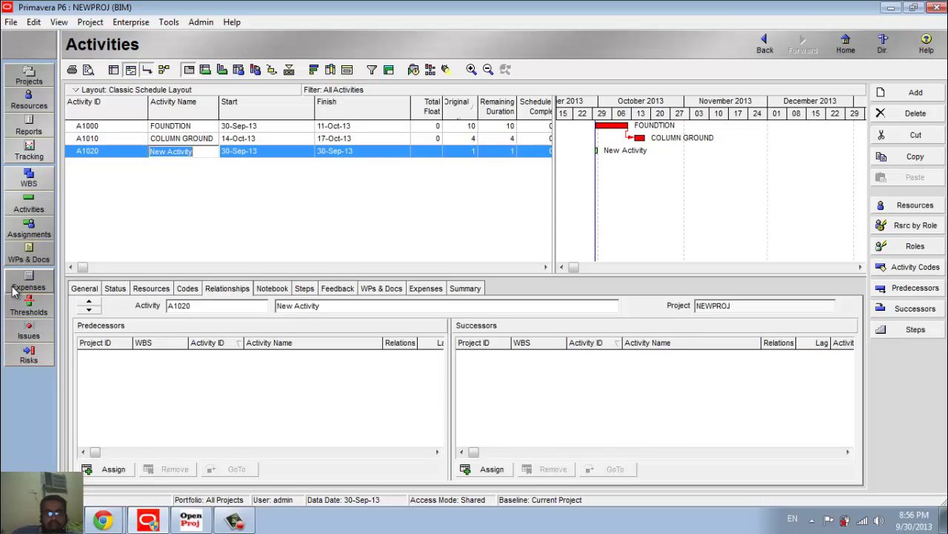
text(WALL)
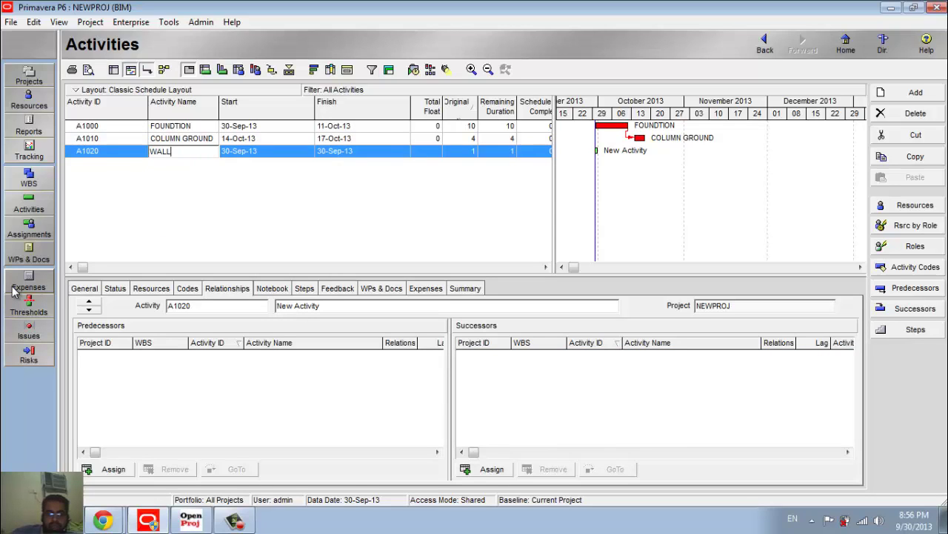
key(Return)
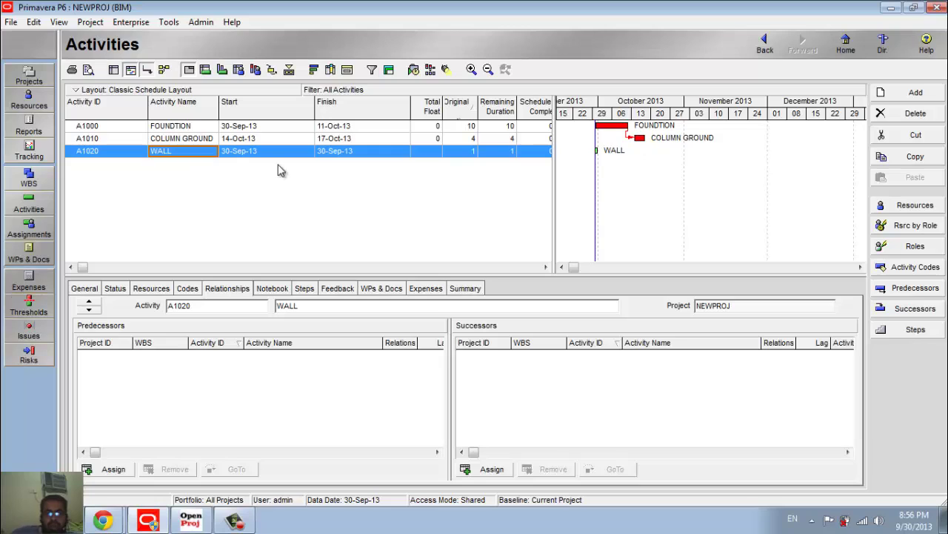
click(458, 153)
text(6)
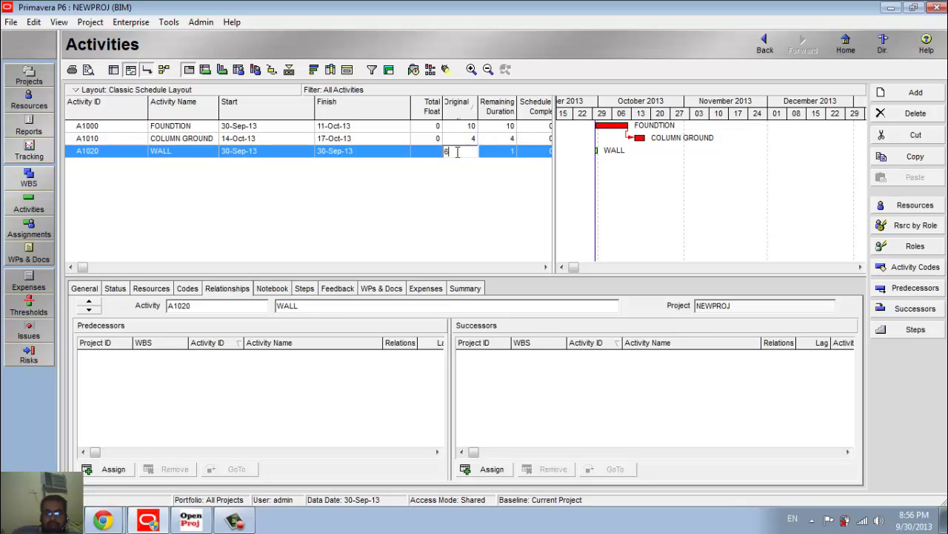
key(Return)
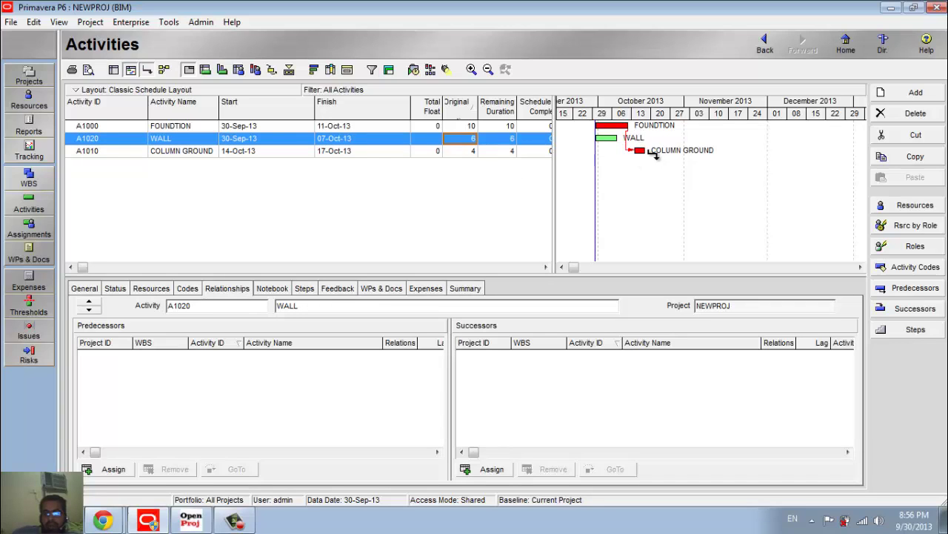
Step: Link COLUMN GROUND to WALL with a finish-to-start relationship in the Gantt chart and reschedule the project
drag(655, 154, 600, 142)
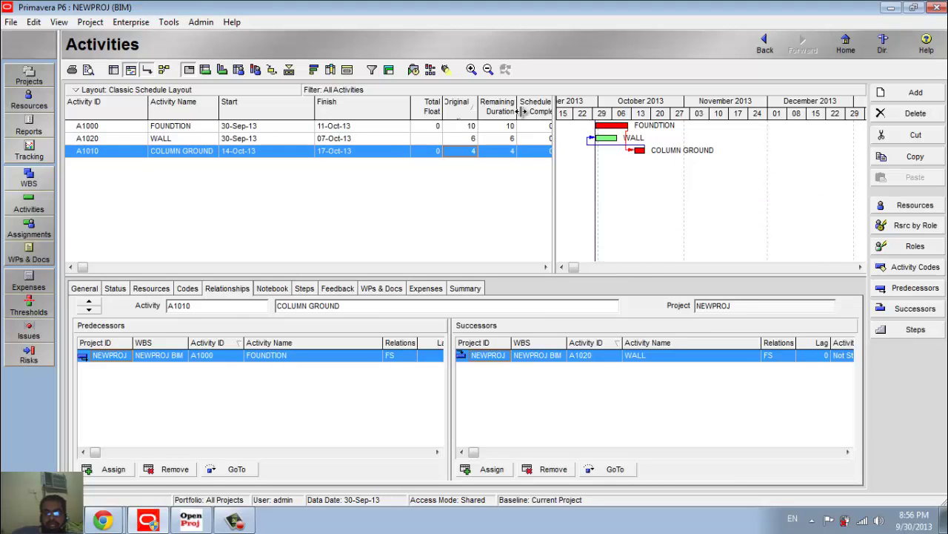
click(414, 69)
click(618, 229)
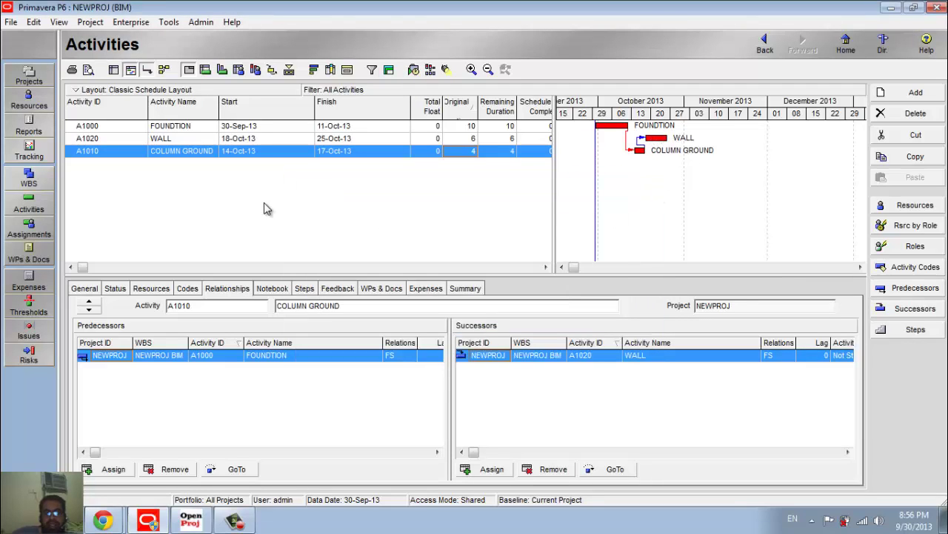
Step: Add a new activity to the table and name it WINDOW
right_click(194, 182)
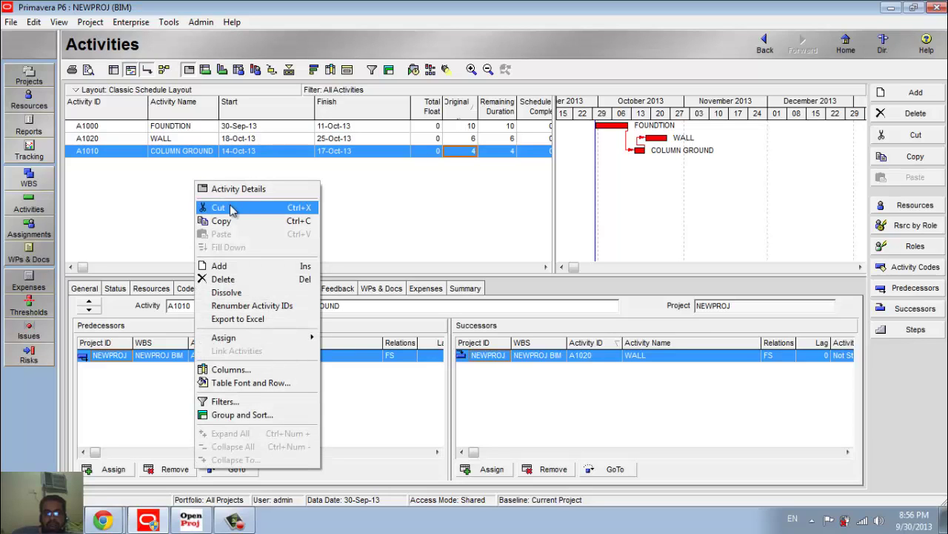
click(225, 264)
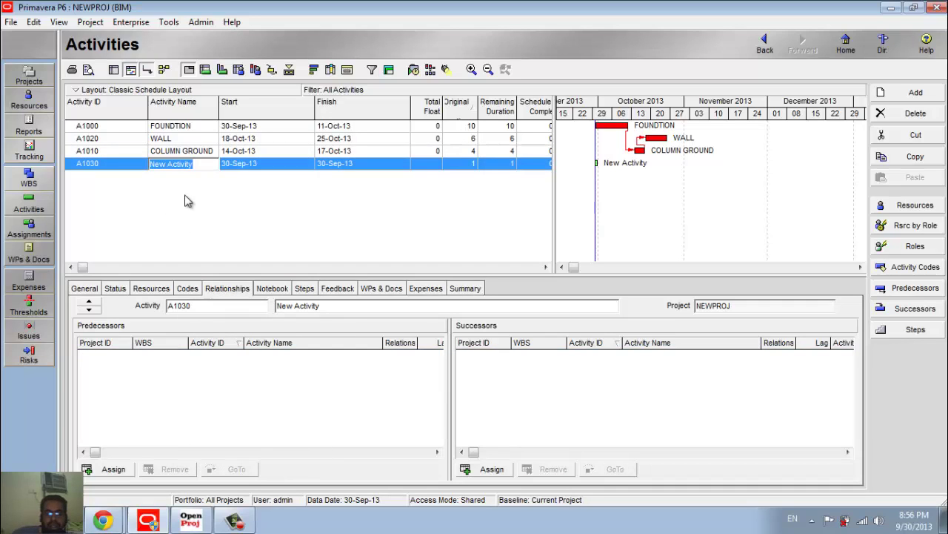
text(WINDOW)
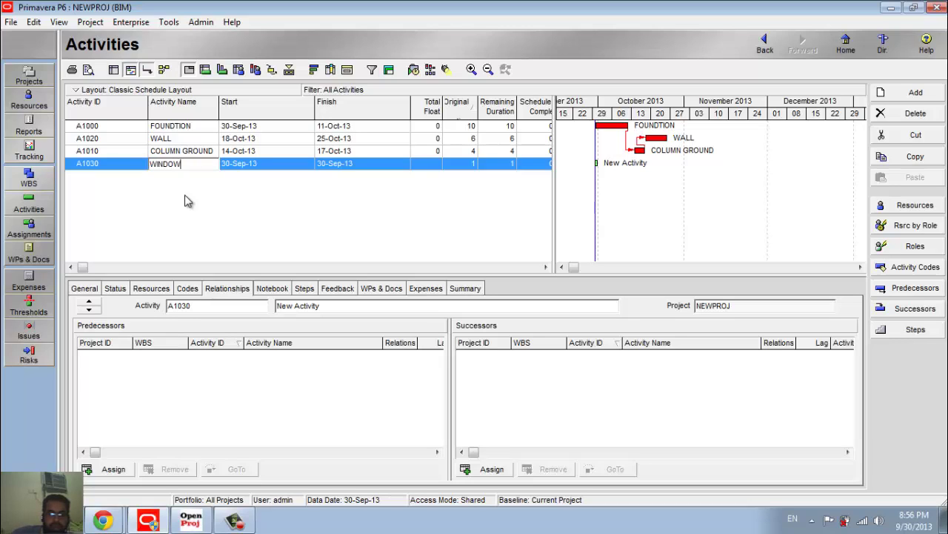
key(Return)
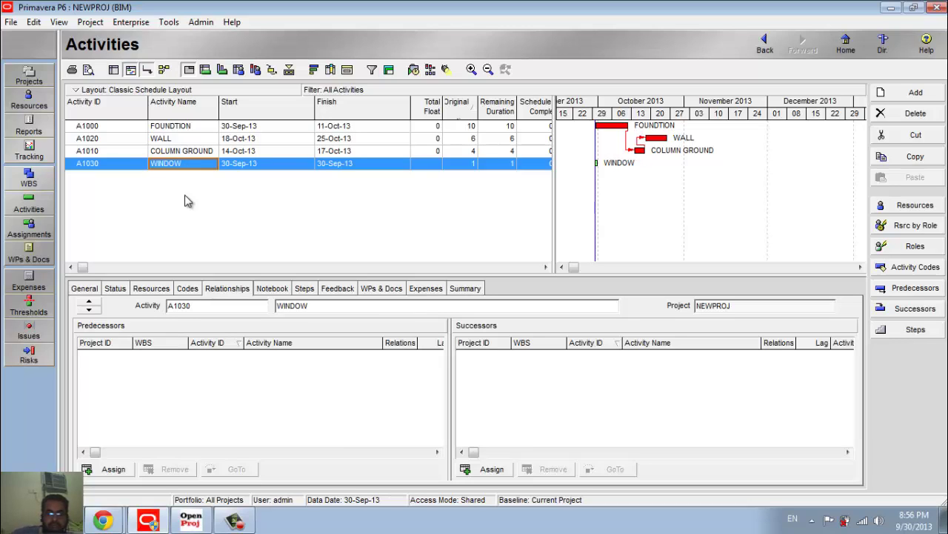
Step: Add another activity to the table and name it DOOR
right_click(186, 198)
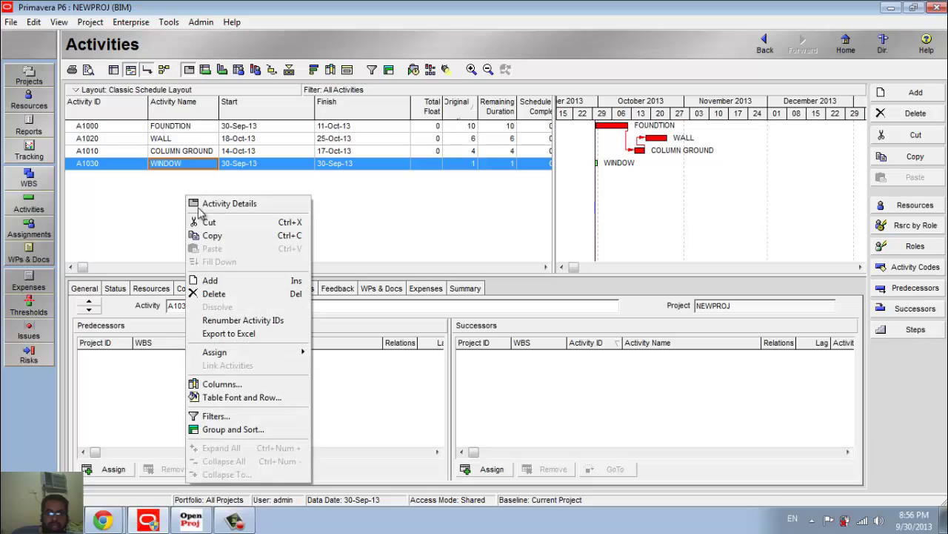
click(221, 280)
text(DOOR)
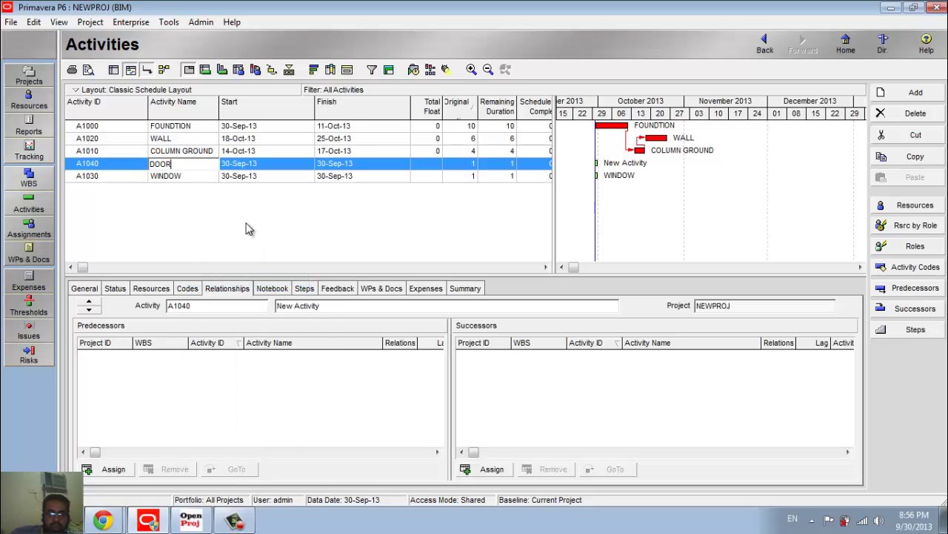
key(Return)
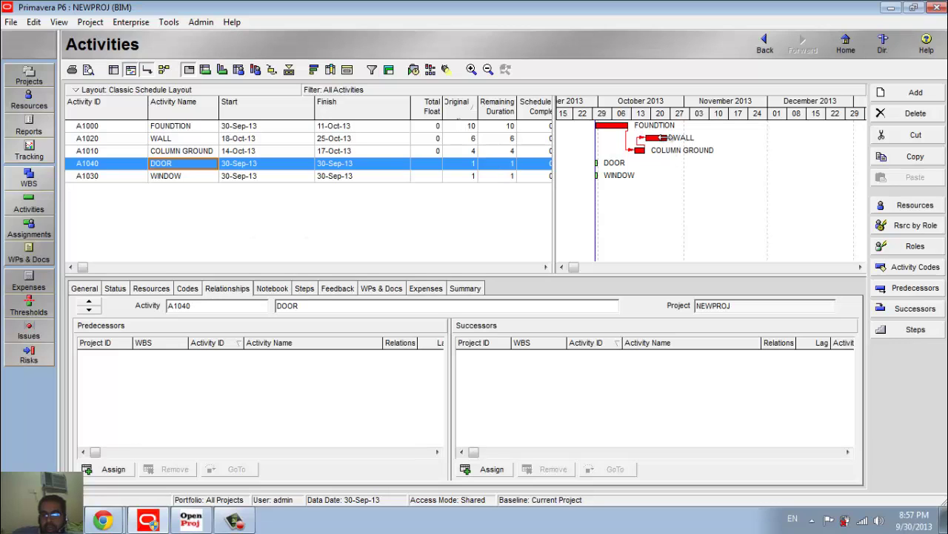
Step: Link the finish of WALL to the starts of both DOOR and WINDOW in the Gantt chart
click(670, 138)
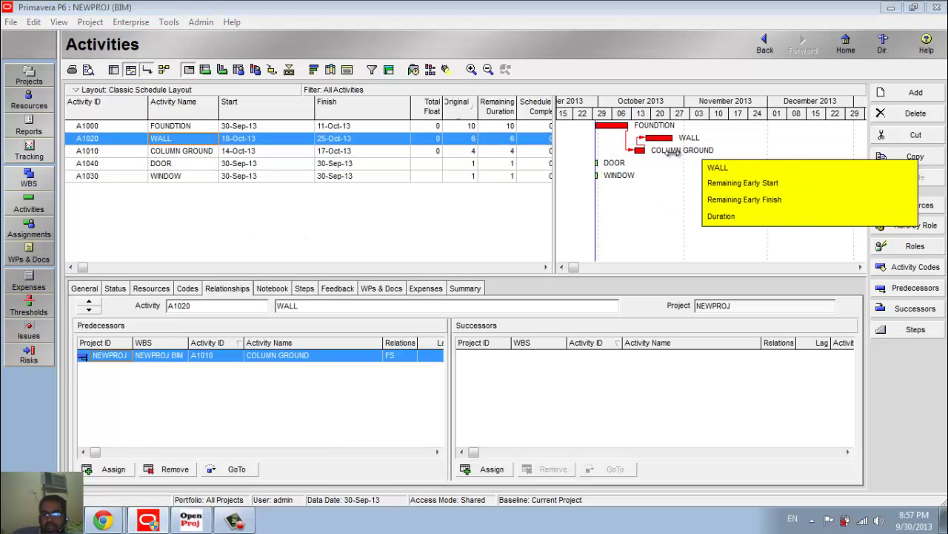
drag(676, 141, 595, 165)
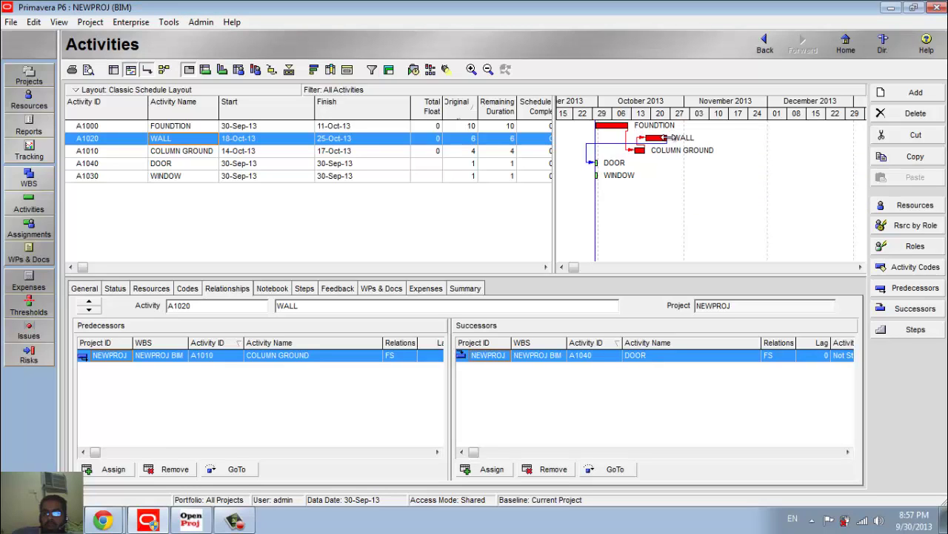
drag(675, 143, 598, 179)
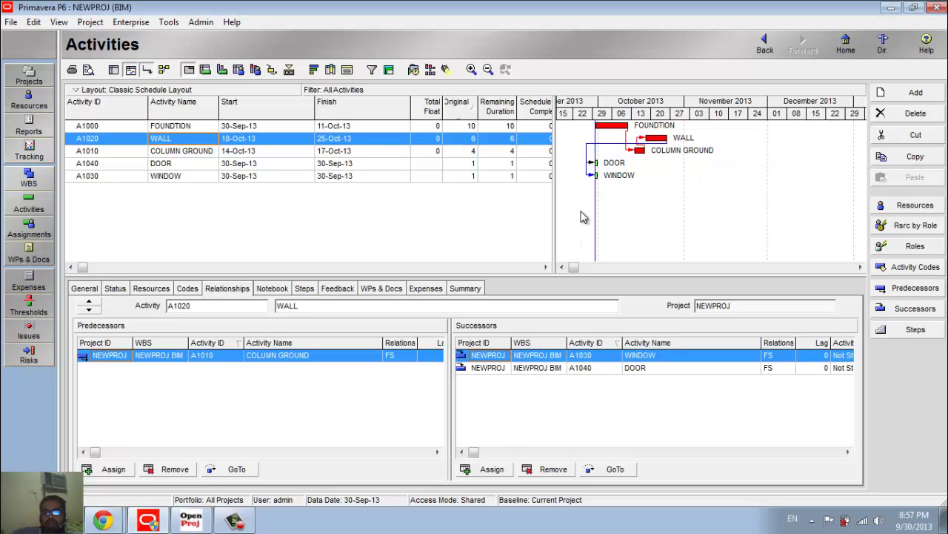
Step: Set the original duration of DOOR to 3 and of WINDOW to 4, and reschedule the project
click(471, 163)
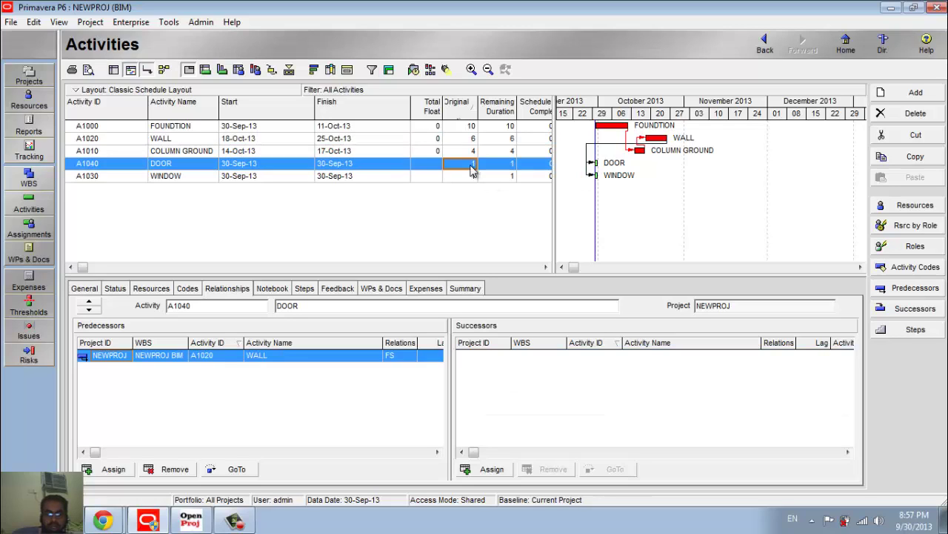
text(3)
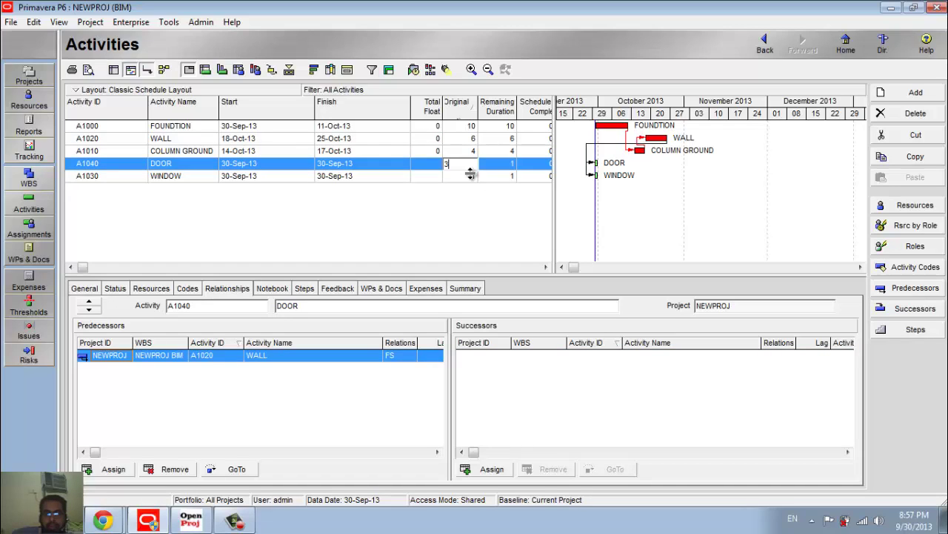
key(Return)
text(4)
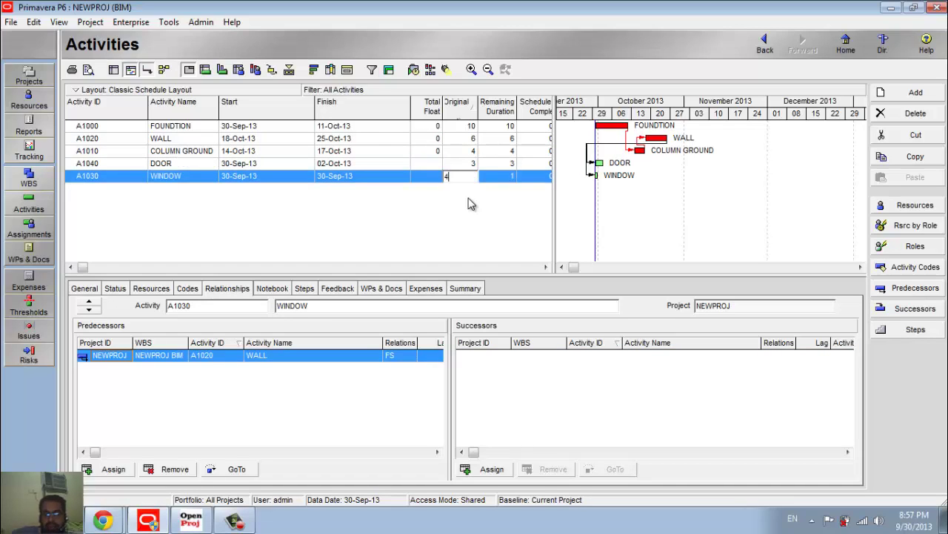
key(Return)
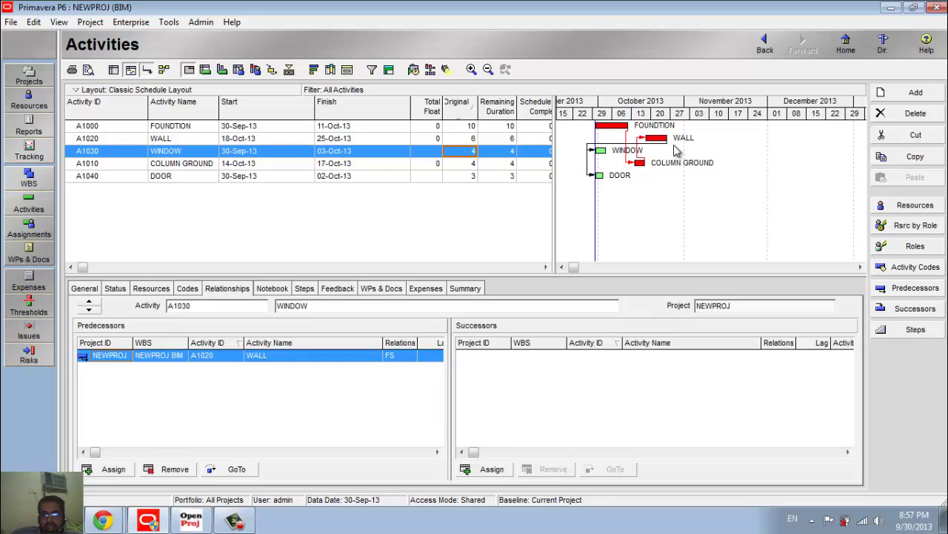
click(413, 71)
click(618, 230)
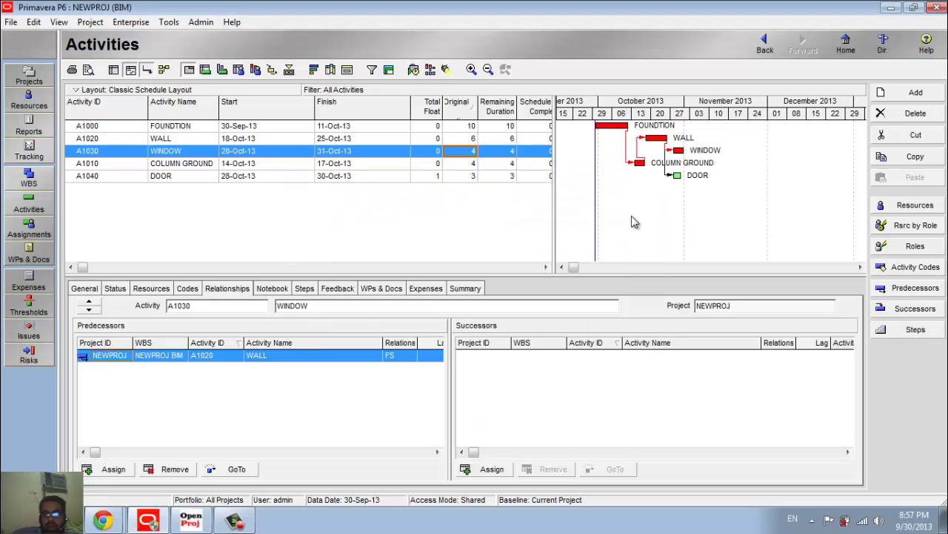
Step: Add a new activity named PAINT to the table with an original duration of 4
right_click(276, 199)
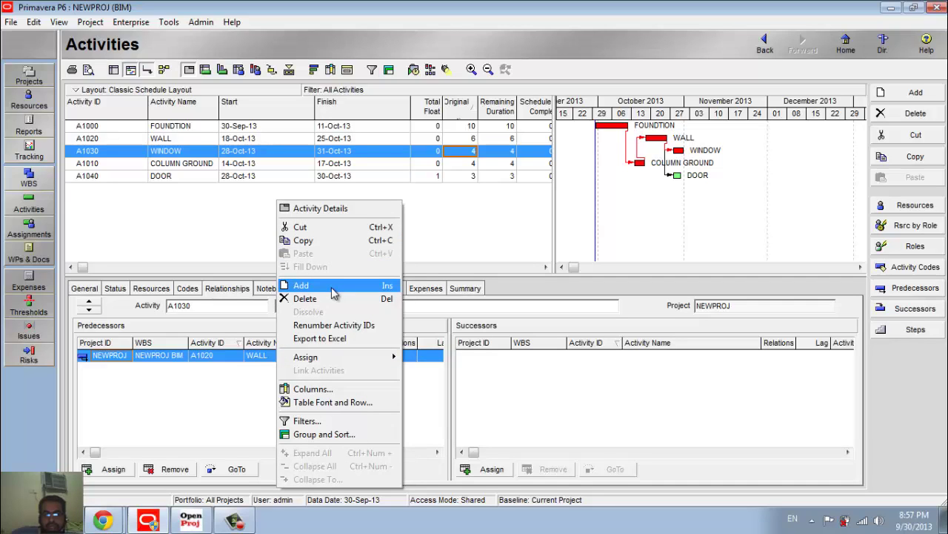
click(301, 286)
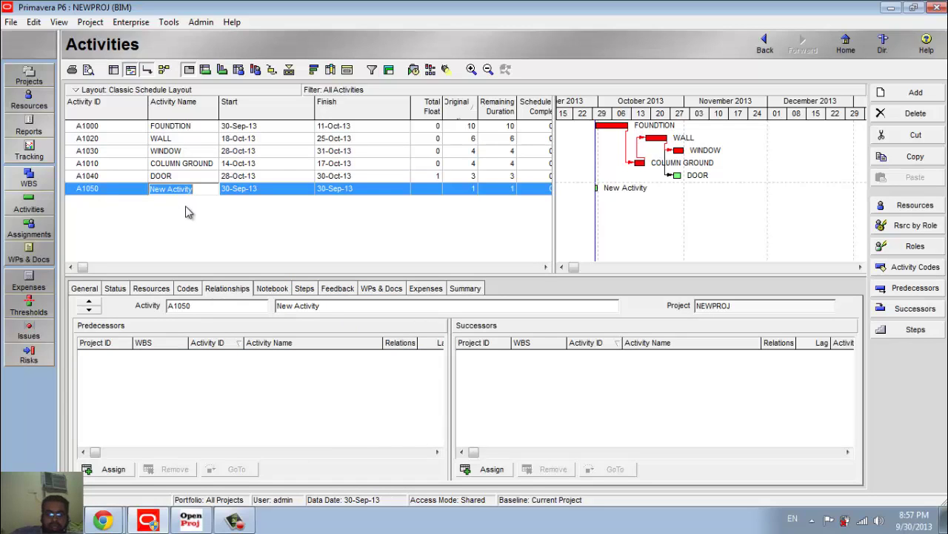
text(PAINT)
key(Return)
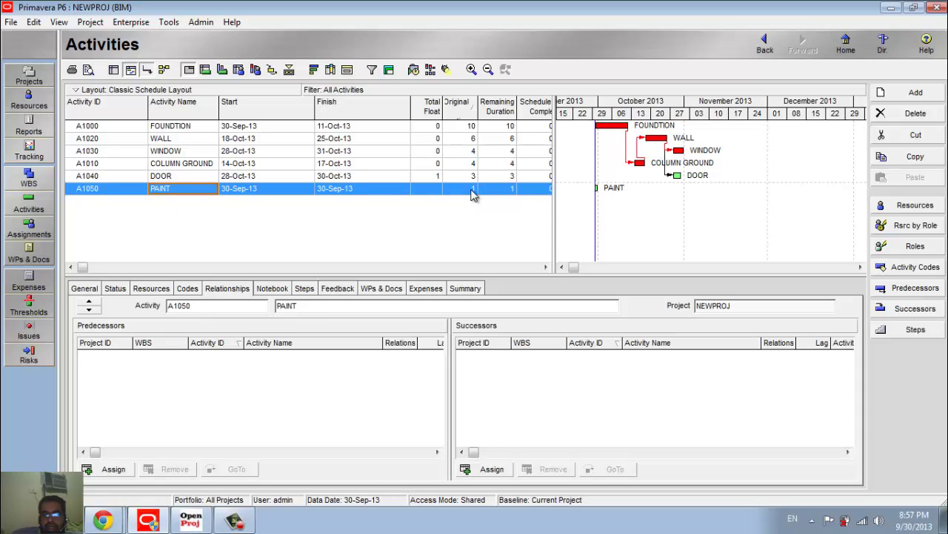
text(4)
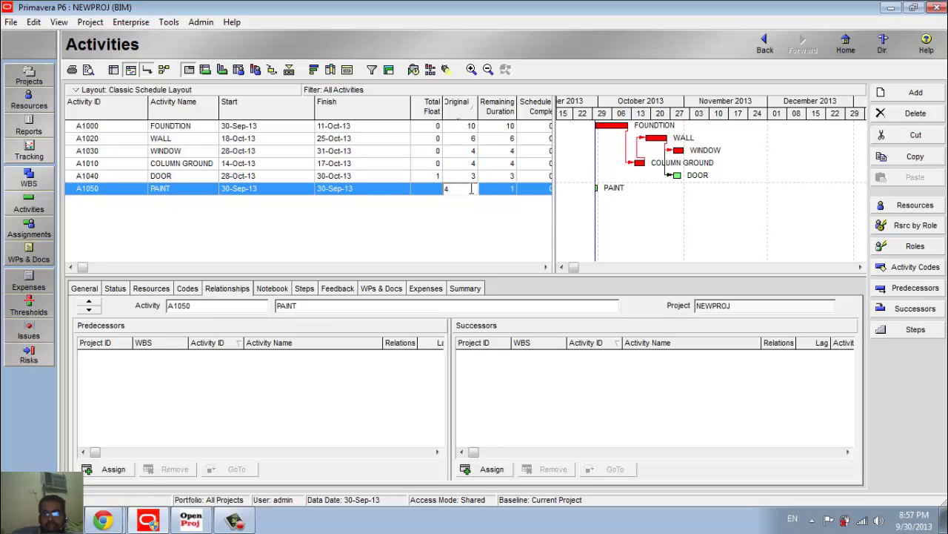
key(Return)
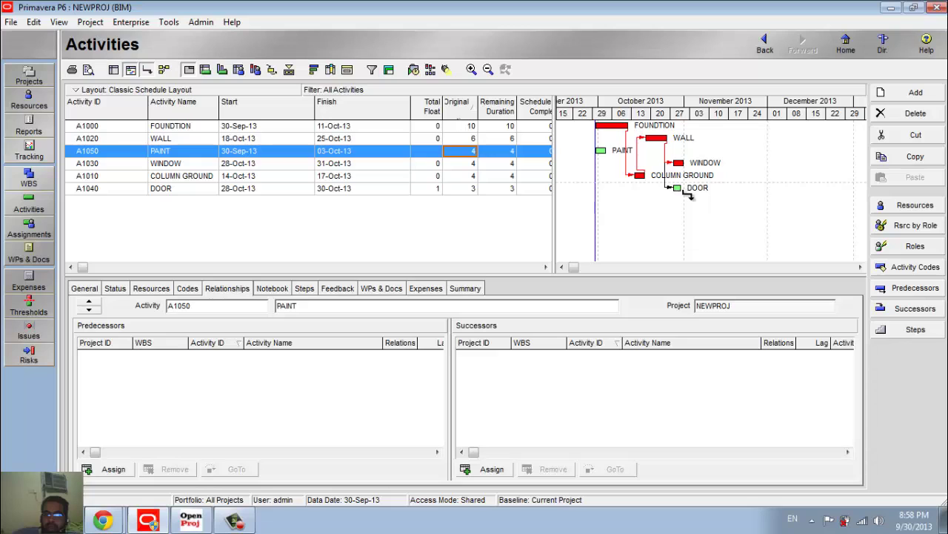
Step: Link DOOR to PAINT finish-to-start and WINDOW to DOOR finish-to-finish in the Gantt chart, and reschedule the project
mouse_move(688, 191)
mouse_down()
mouse_move(630, 185)
mouse_move(600, 152)
mouse_up()
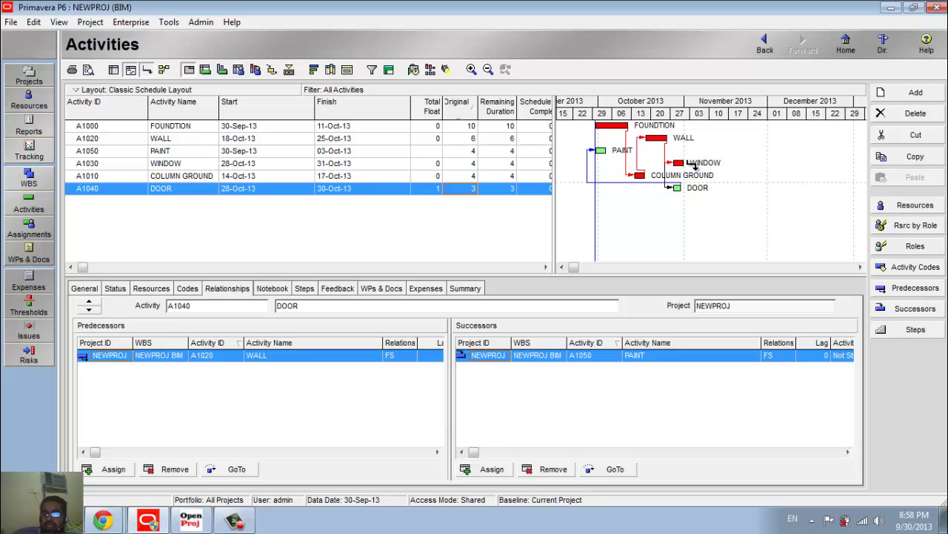
drag(695, 166, 691, 194)
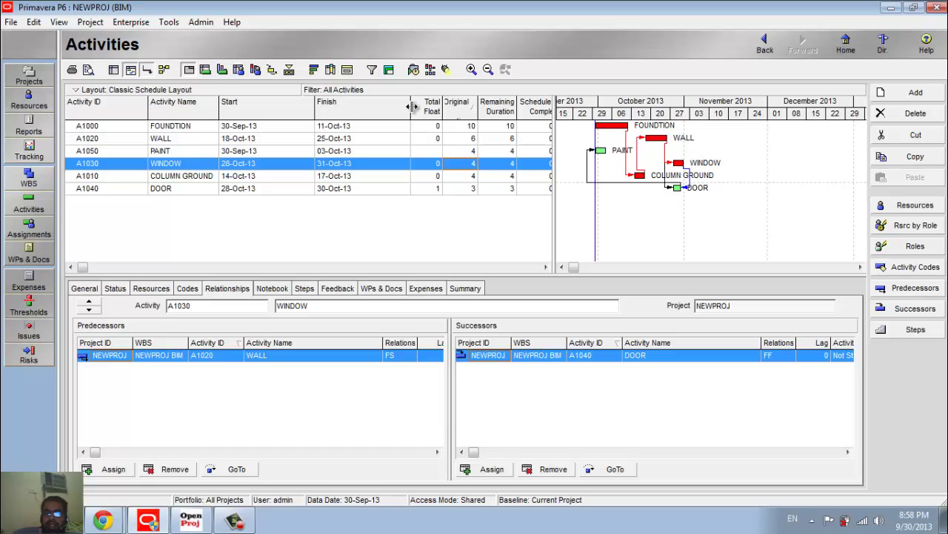
click(413, 69)
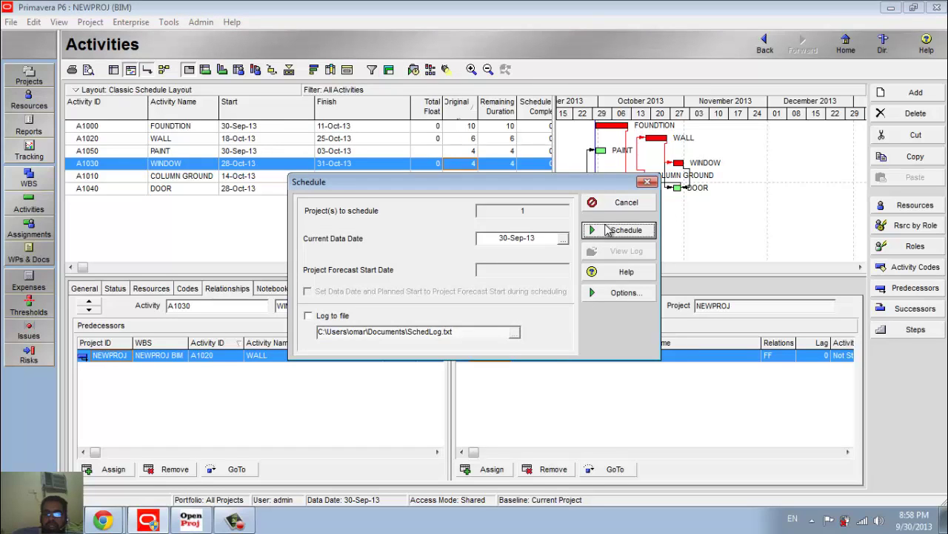
click(604, 230)
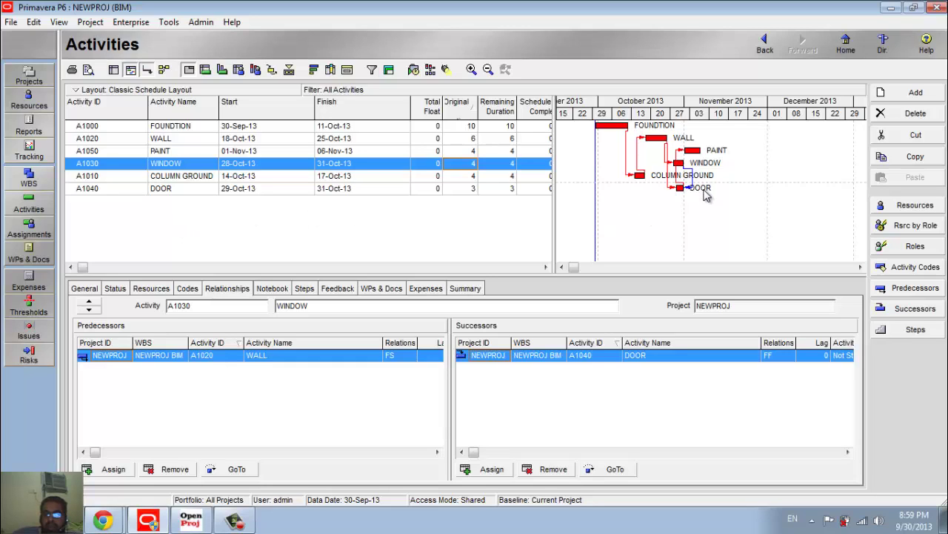
Step: Add a new activity named ELEC to the table with an original duration of 2
right_click(157, 209)
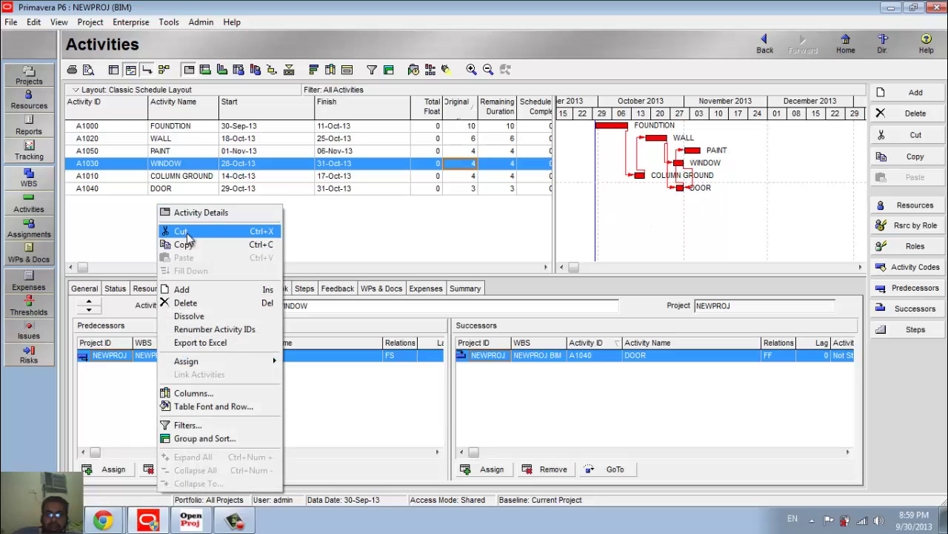
click(215, 291)
text(ELEC)
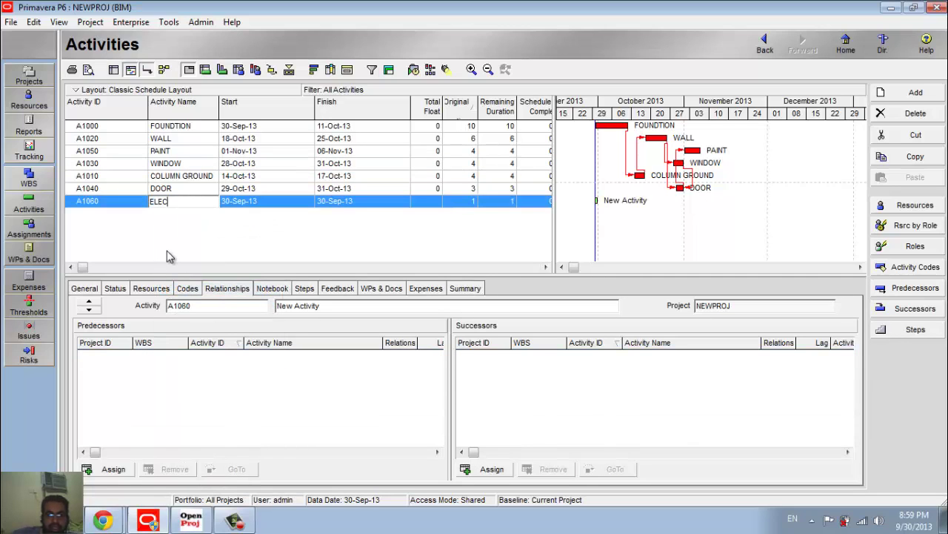
key(Return)
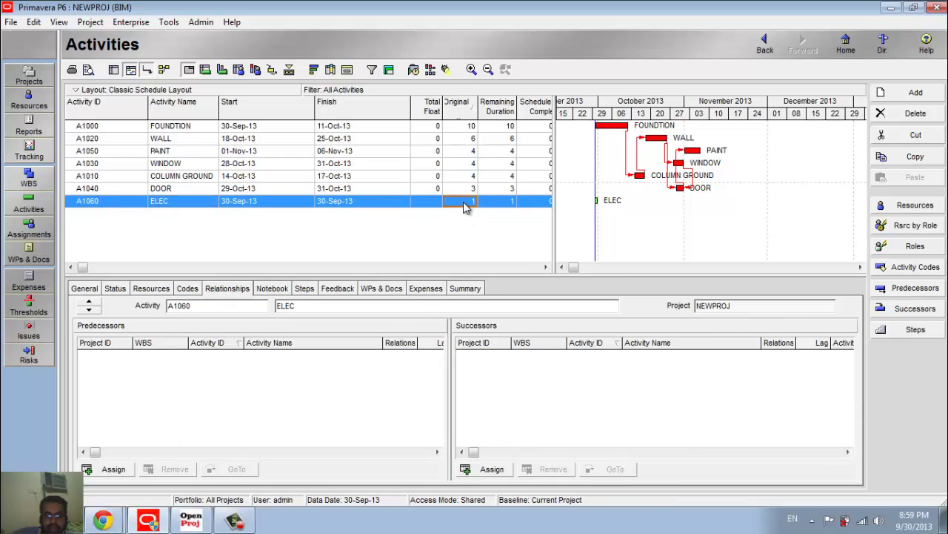
text(2)
key(Return)
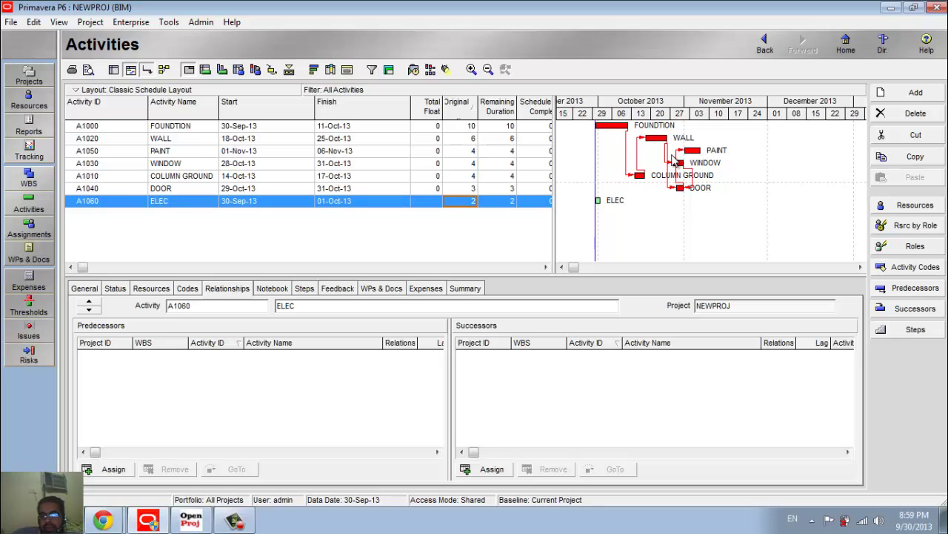
Step: Link WALL to ELEC with a finish-to-start relationship in the Gantt chart and reschedule the project
drag(671, 140, 599, 201)
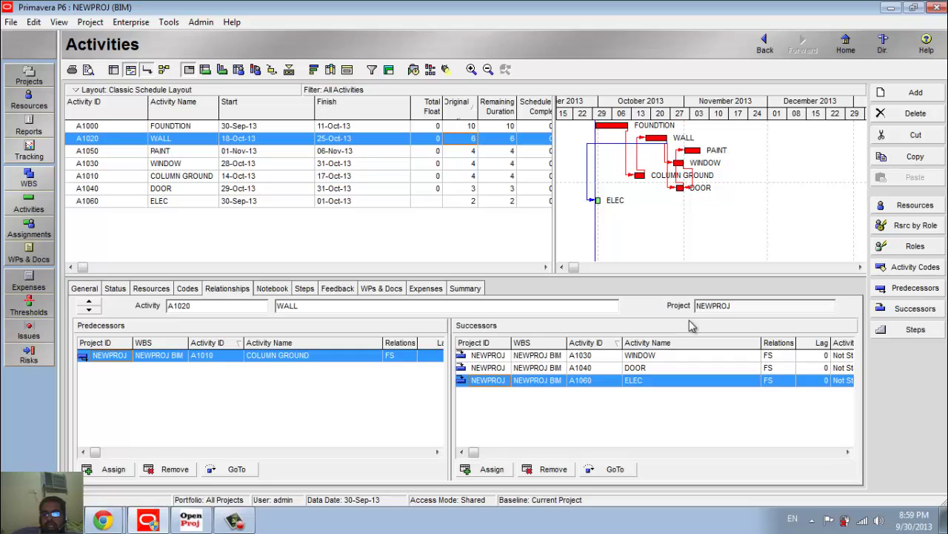
click(413, 70)
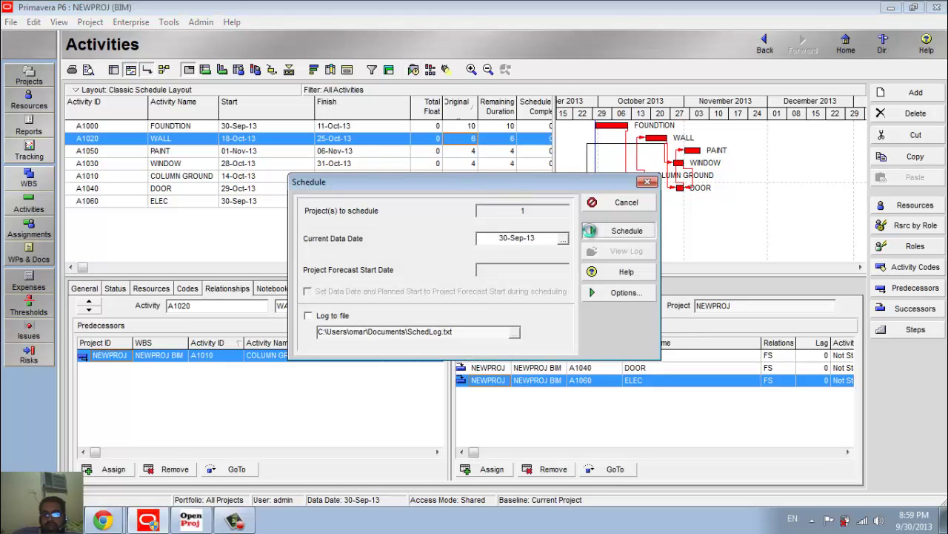
click(616, 230)
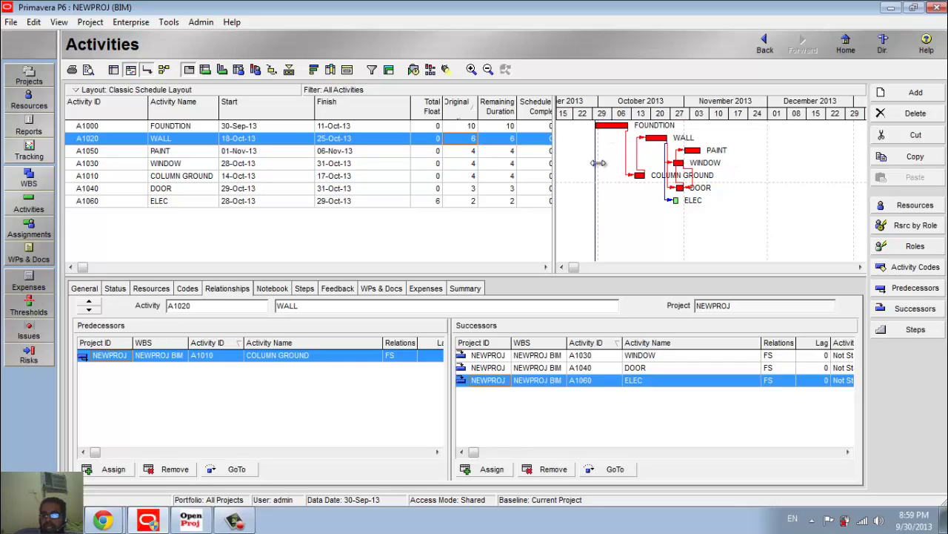
Step: Stretch the ELEC bar in the Gantt chart to a duration of 5 days, finishing on 01-Nov-13
drag(554, 194, 591, 199)
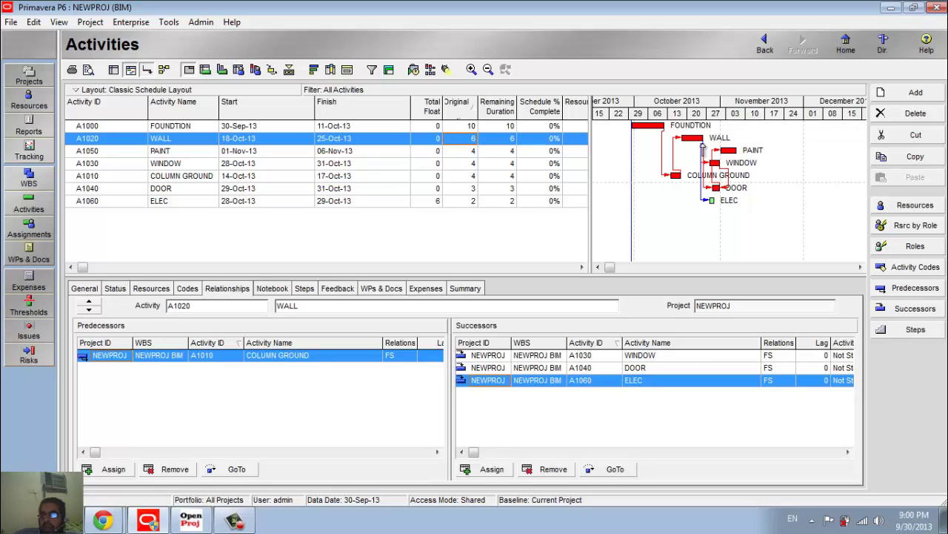
click(715, 200)
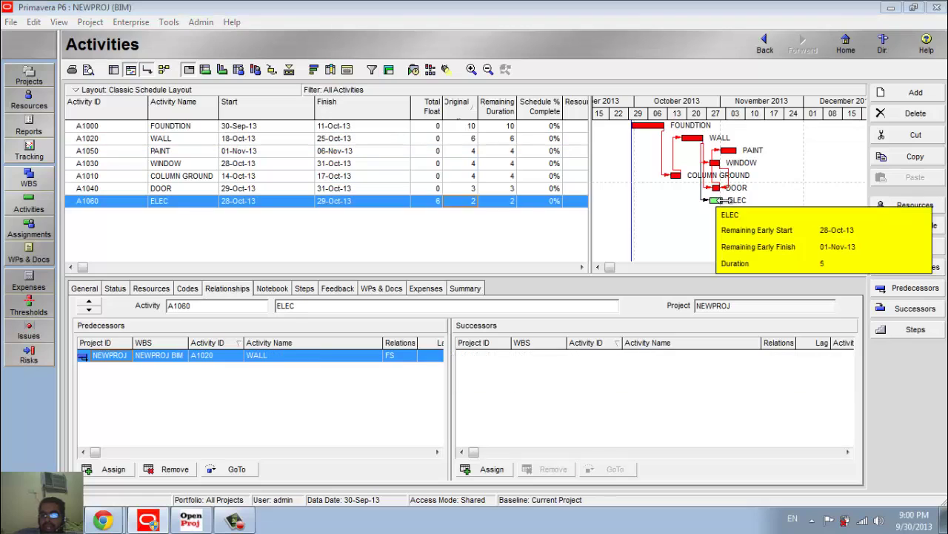
drag(730, 200, 731, 200)
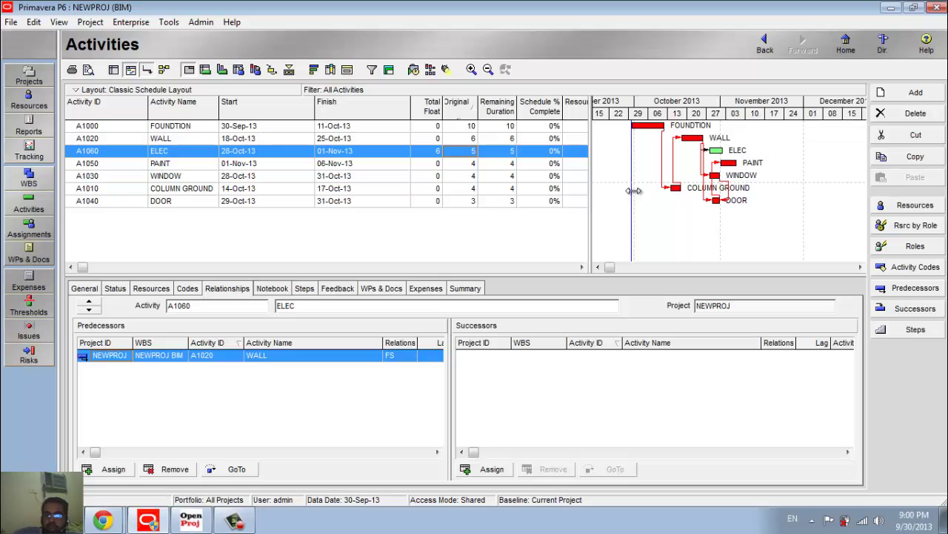
Step: Look through the activity table's further columns, such as Resources, and return to the ELEC activity
drag(590, 186, 758, 222)
click(700, 201)
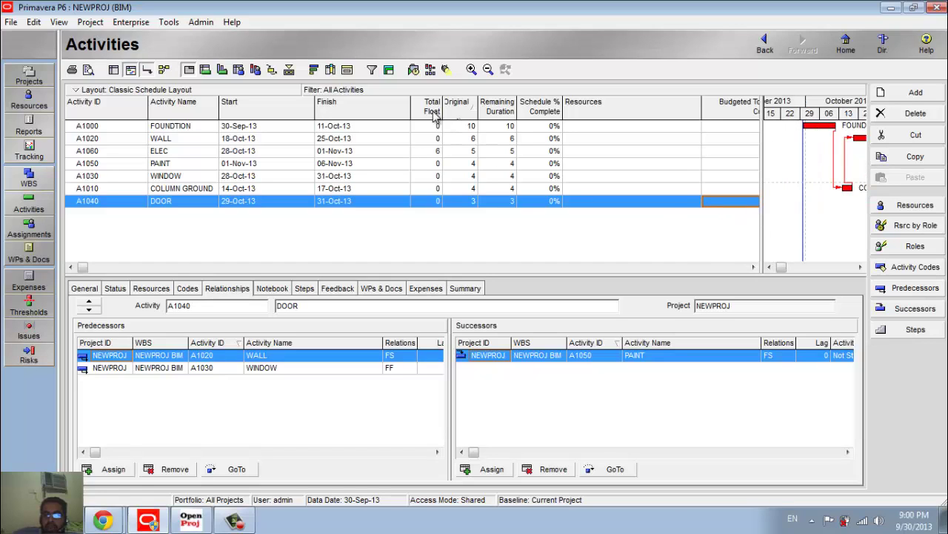
drag(762, 237, 470, 215)
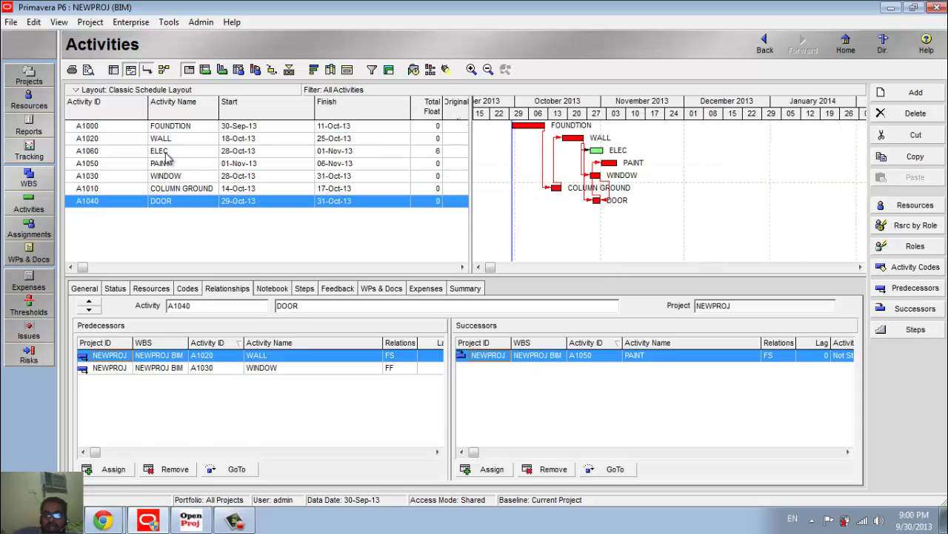
click(123, 150)
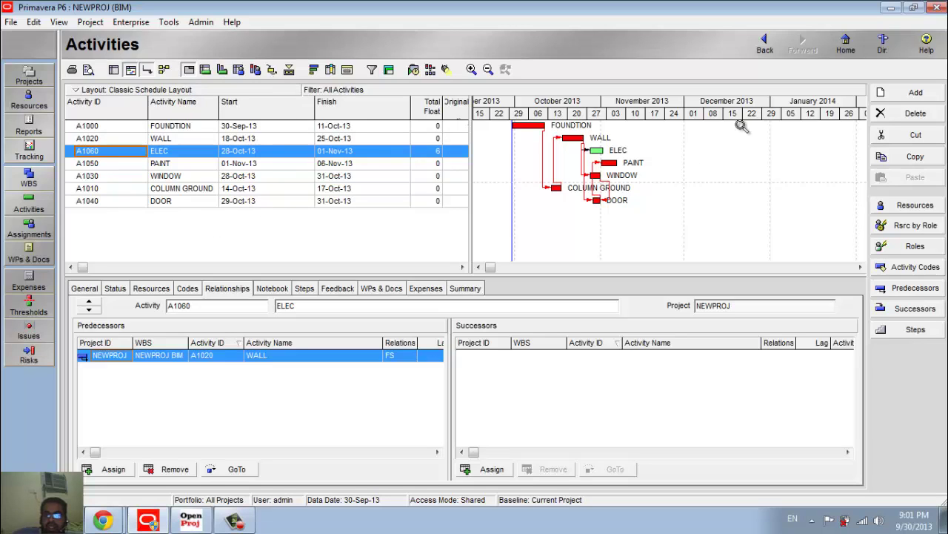
Step: Review the primary and ordinal date interval options in the Gantt chart's timescale settings and close them without applying anything
right_click(624, 109)
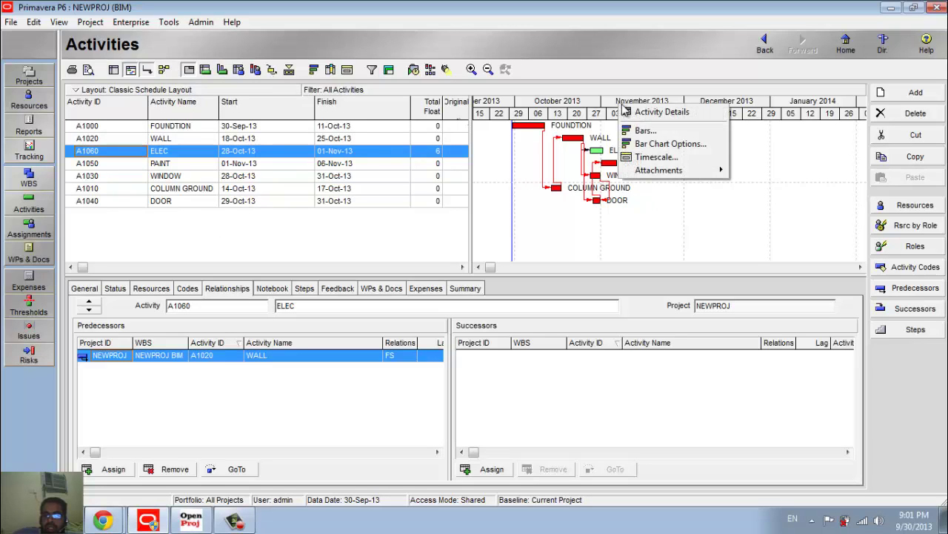
click(660, 159)
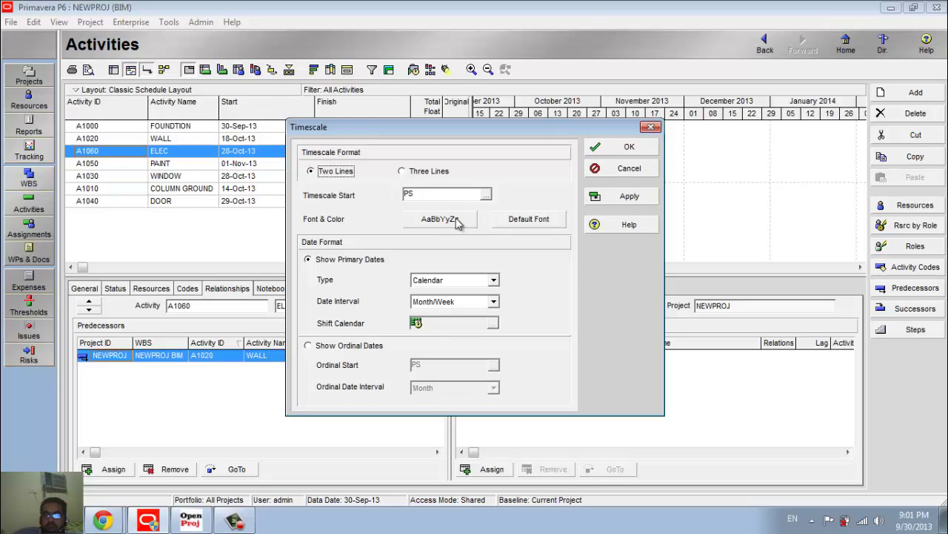
click(490, 302)
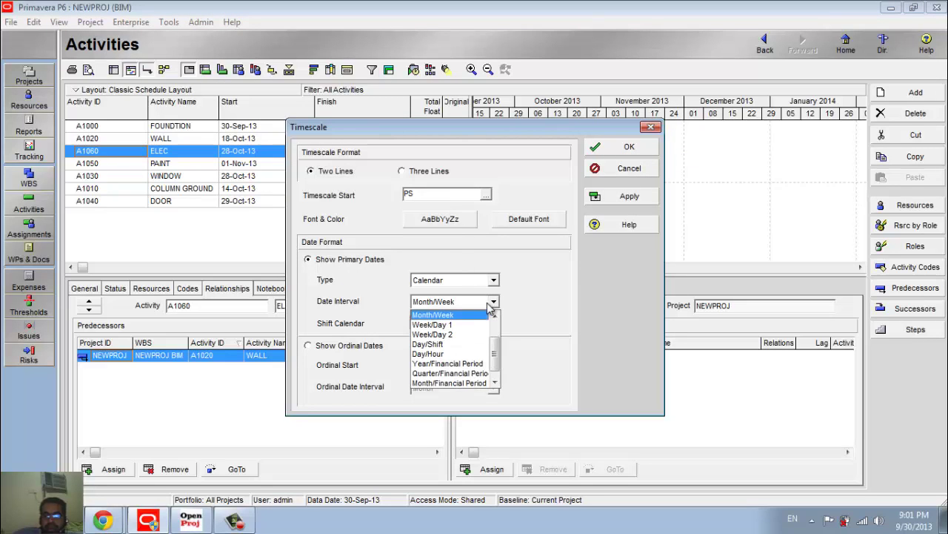
click(520, 301)
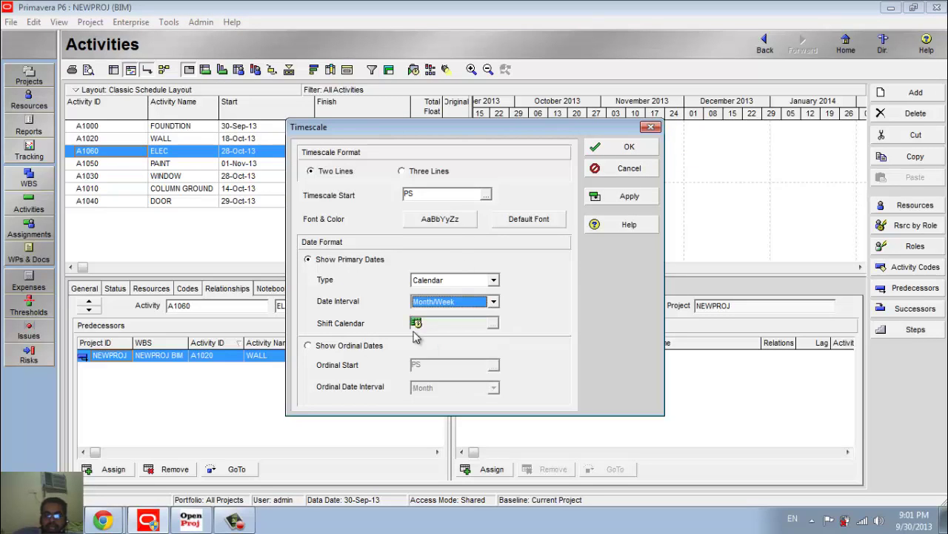
click(319, 348)
click(453, 388)
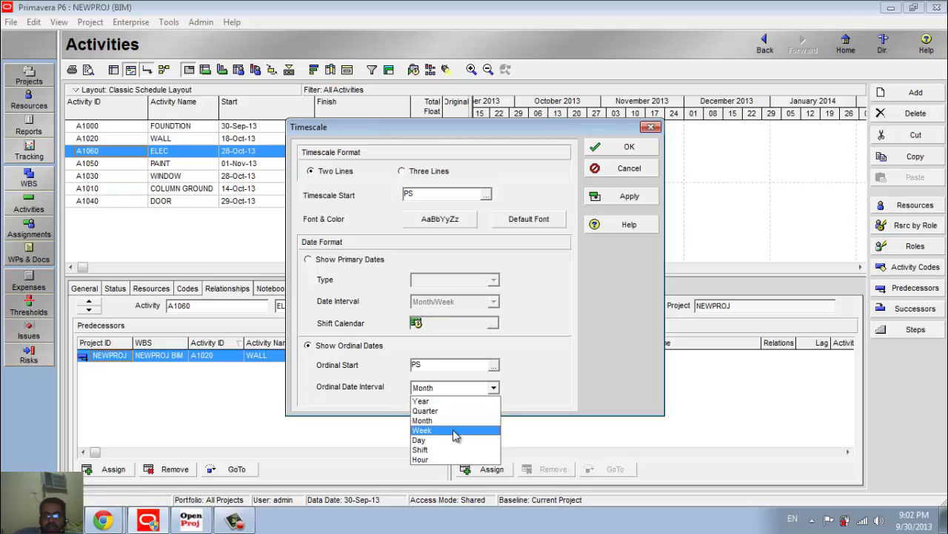
click(652, 129)
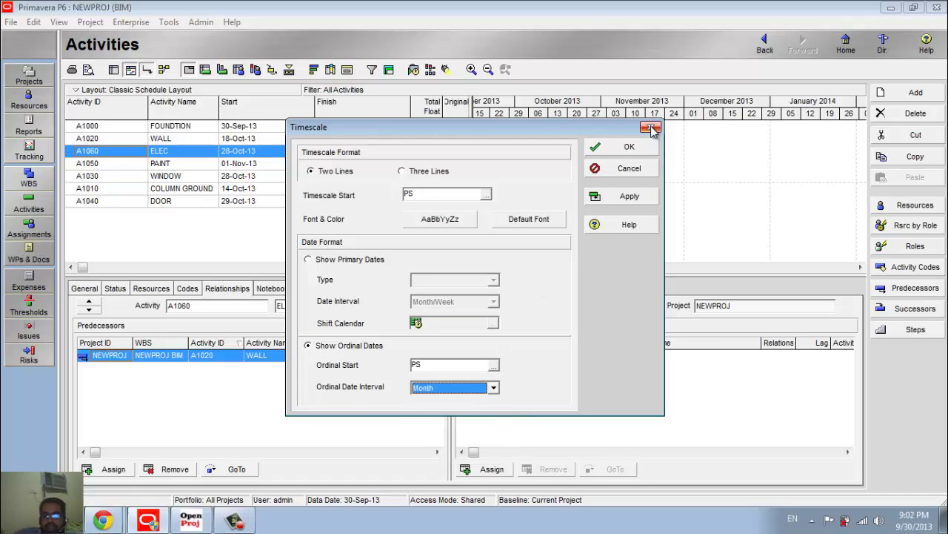
click(652, 129)
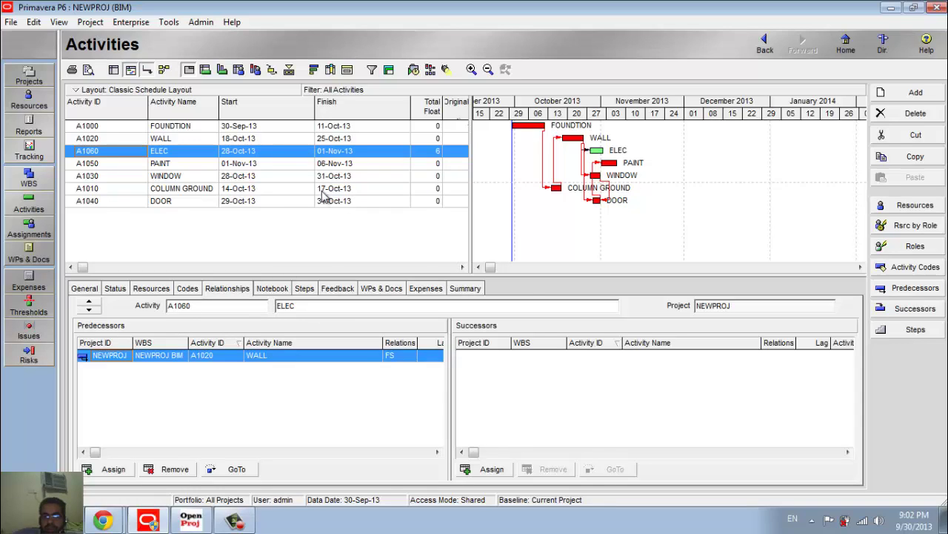
Step: View the resource assignments of the PAINT activity
click(182, 166)
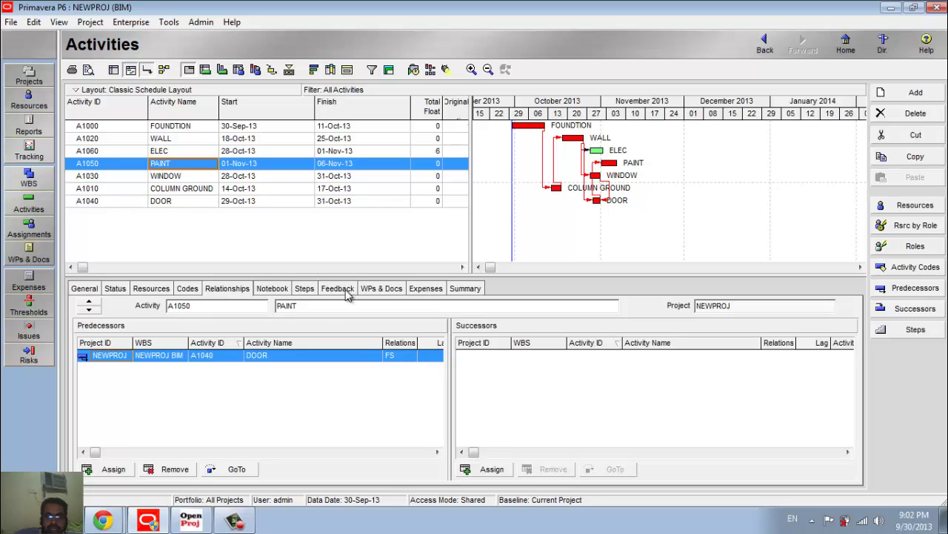
click(146, 289)
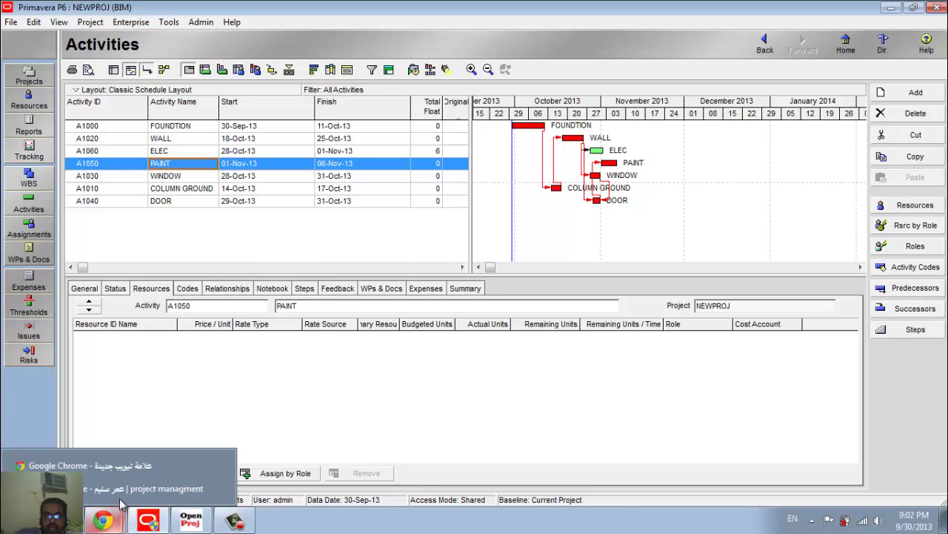
Step: Switch to the project management blog page in Google Chrome and look through its Critical Path Method article
click(122, 489)
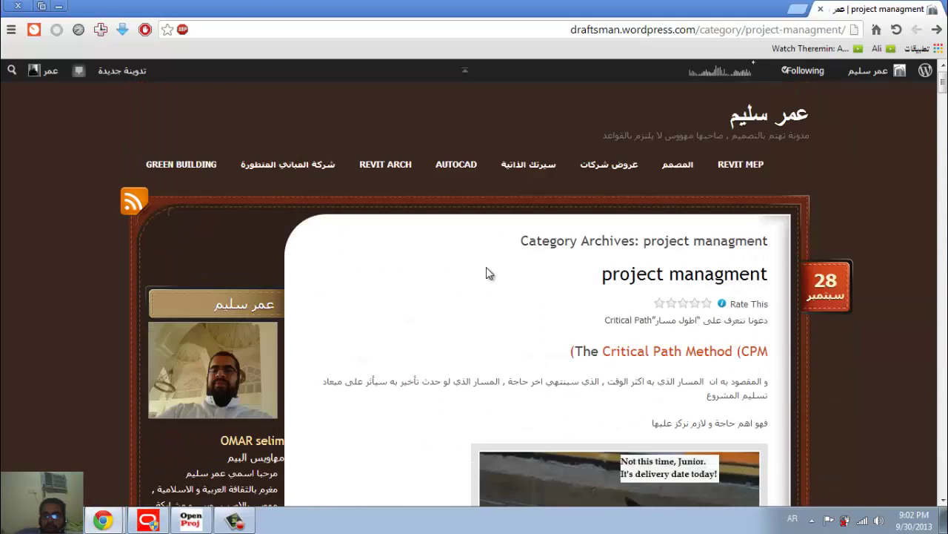
scroll(486, 273, down, 6)
scroll(486, 272, up, 2)
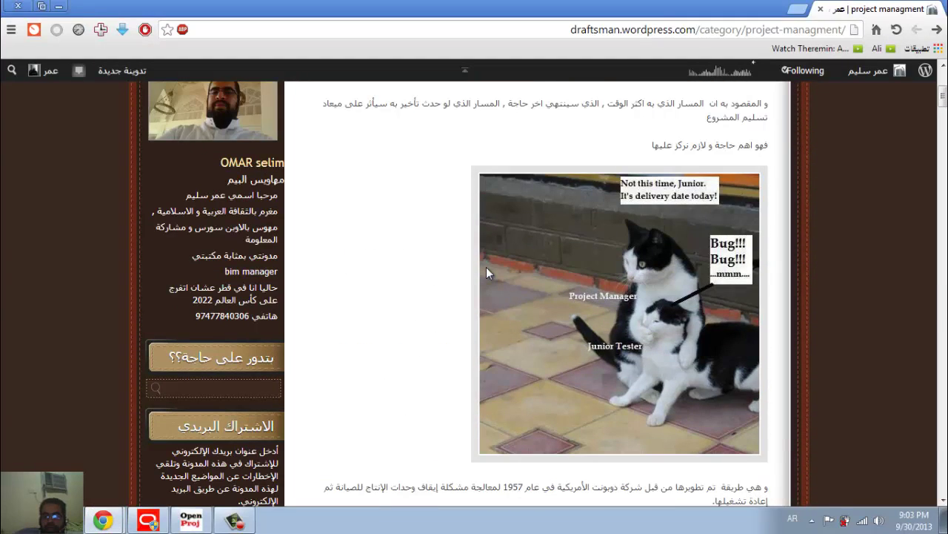